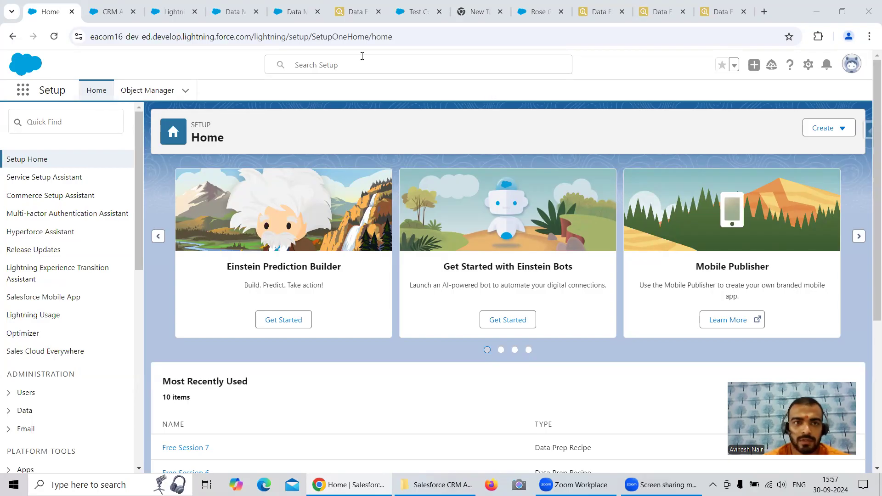
Trim the Contact query on the eacom16 org's Data Export page back to "Select id, name".
left_click(232, 15)
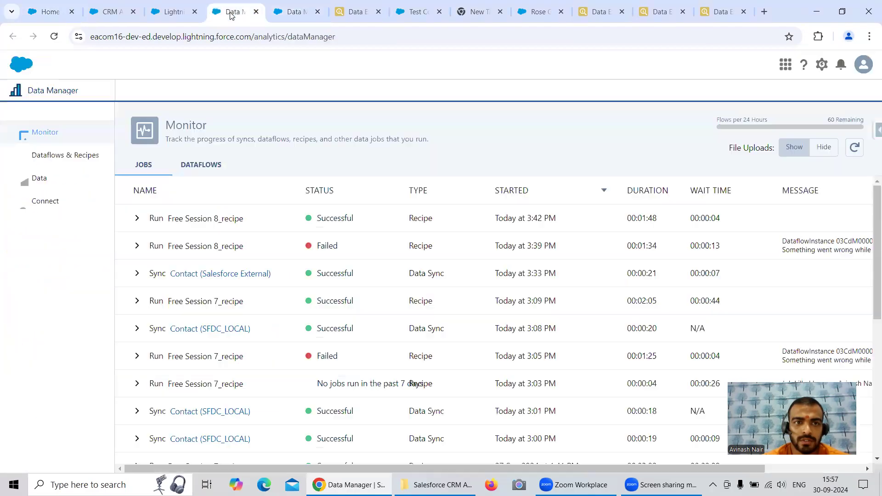
left_click(173, 12)
left_click(367, 14)
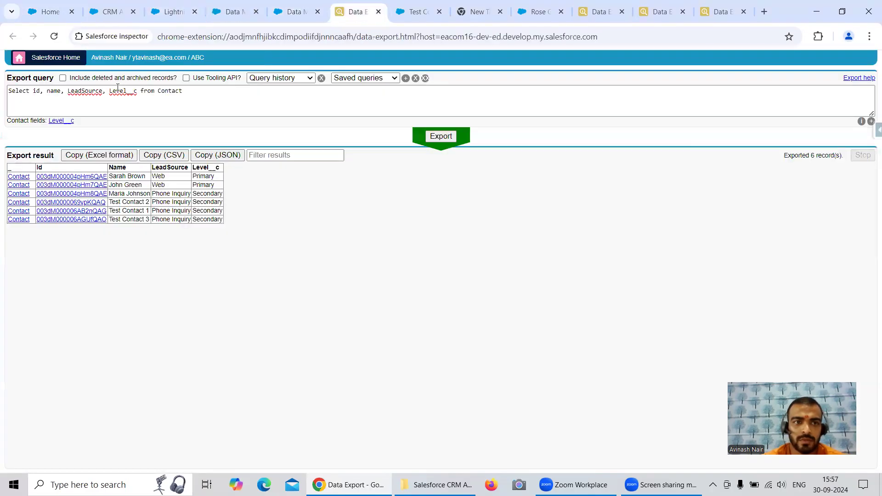
double_click(157, 94)
key("BackSpace")
key("BackSpace")
key("BackSpace")
key("BackSpace")
key("BackSpace")
key("BackSpace")
key("BackSpace")
key("BackSpace")
key("BackSpace")
key("BackSpace")
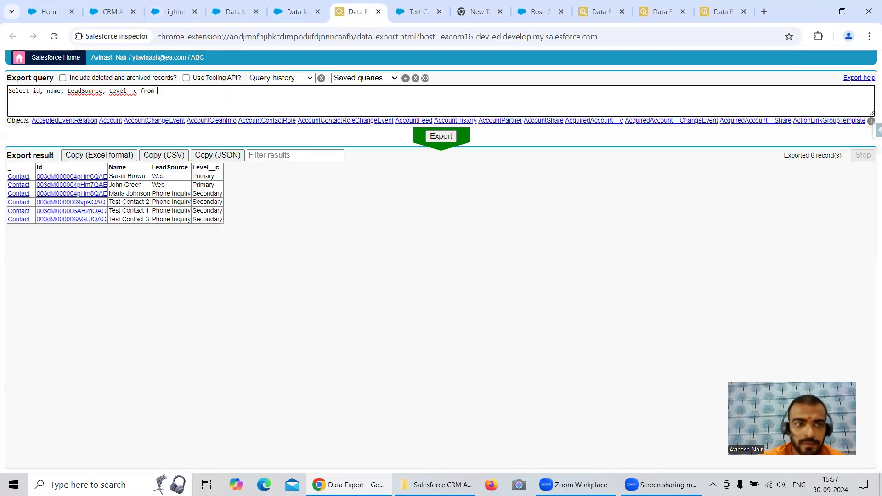
key("BackSpace")
key("BackSpace")
key("BackSpace")
key("BackSpace")
key("BackSpace")
key("BackSpace")
key("BackSpace")
key("BackSpace")
key("BackSpace")
key("BackSpace")
key("BackSpace")
key("BackSpace")
key("BackSpace")
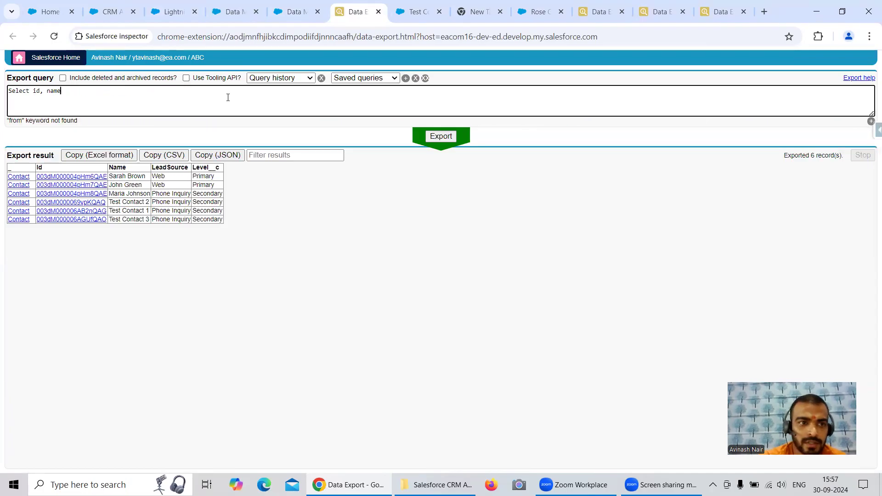
Complete the query as "Select id, name from Lead" and run the export.
type("from Lea")
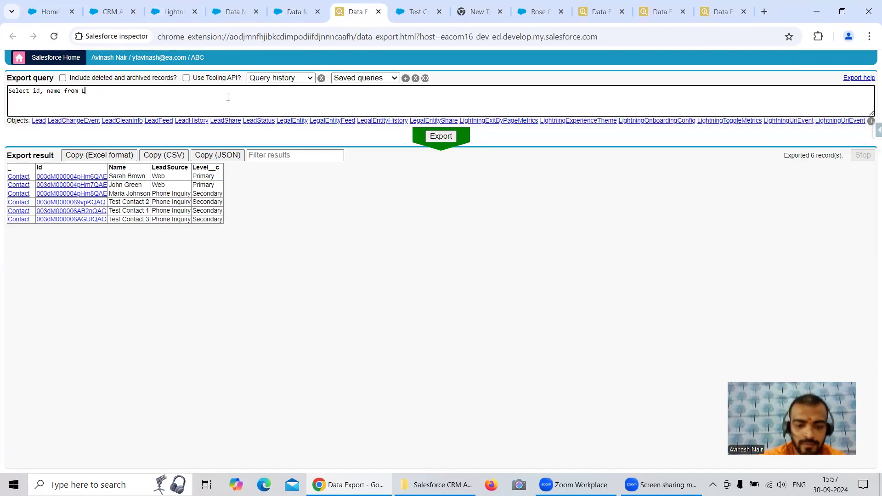
left_click(43, 121)
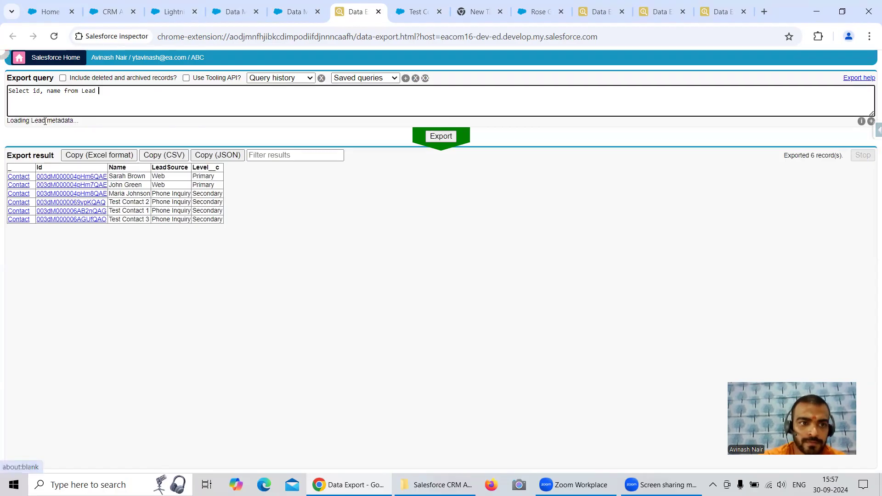
key("BackSpace")
key("BackSpace")
type("d")
left_click(440, 136)
Copy the Lead query over the existing query on the abc116 org's Data Export page and run the export.
double_click(89, 91)
triple_click(63, 92)
key("ctrl+c")
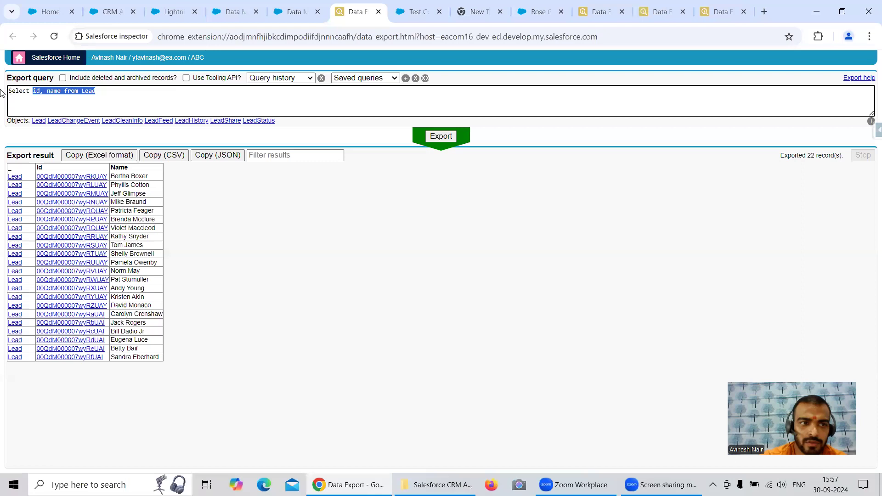
left_click(599, 10)
left_click_drag(186, 92, 8, 93)
key("ctrl+v")
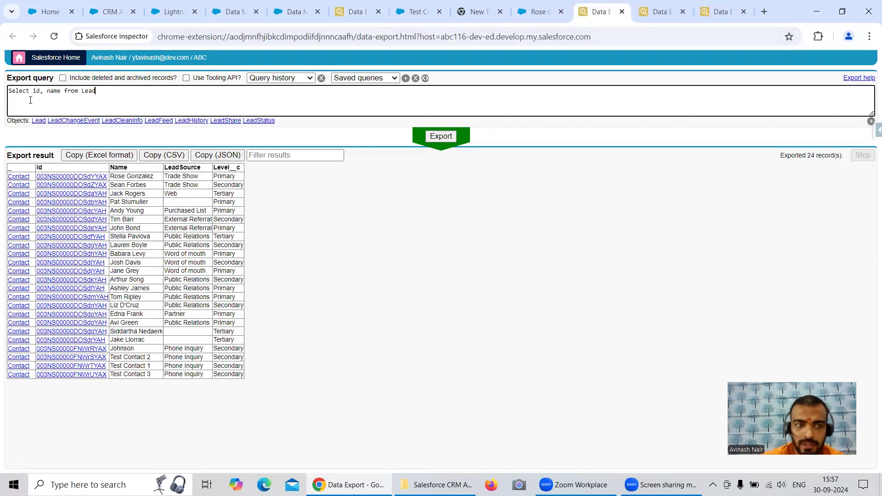
left_click(444, 136)
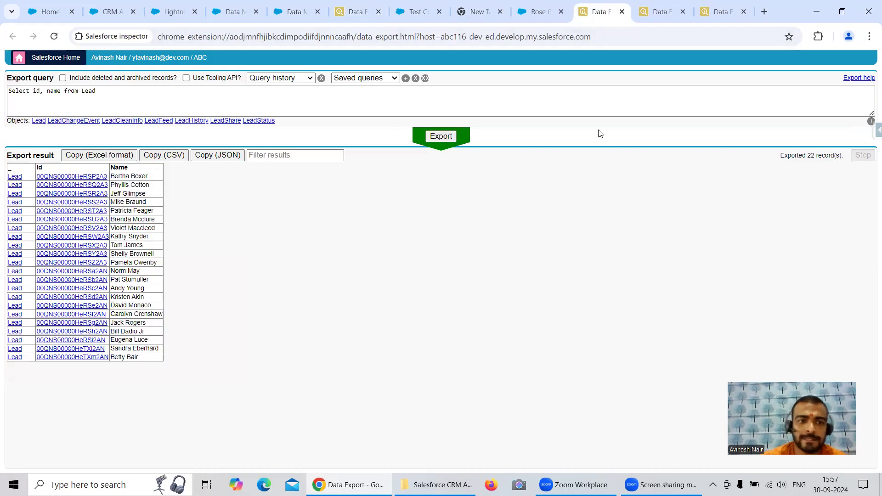
Compare the Lead export results of the eacom16 and abc116 orgs, rerunning the export in each.
left_click(227, 13)
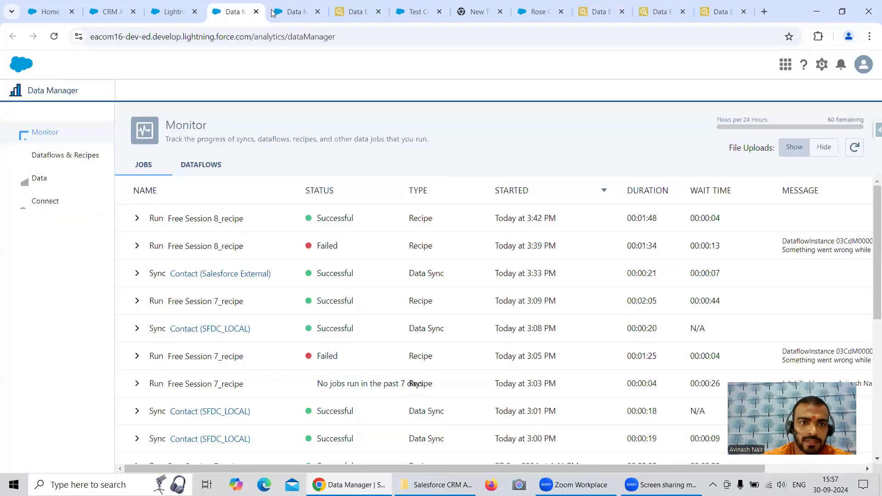
left_click(347, 14)
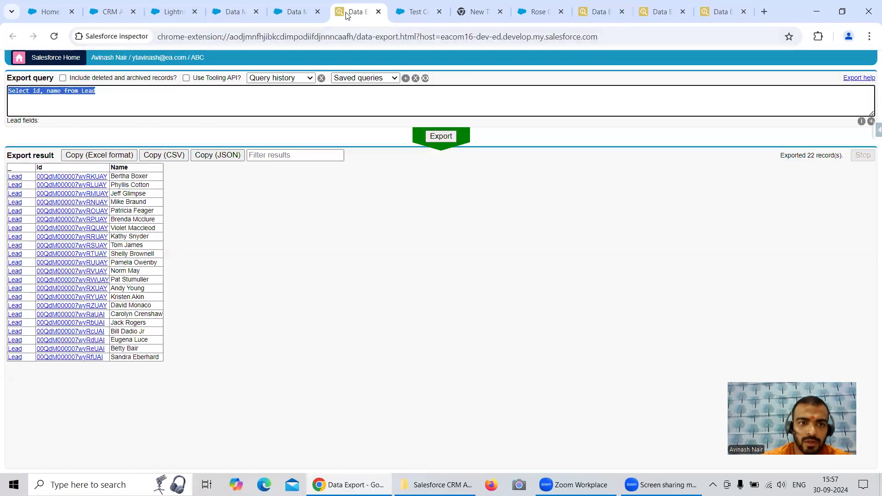
left_click(598, 13)
left_click(440, 136)
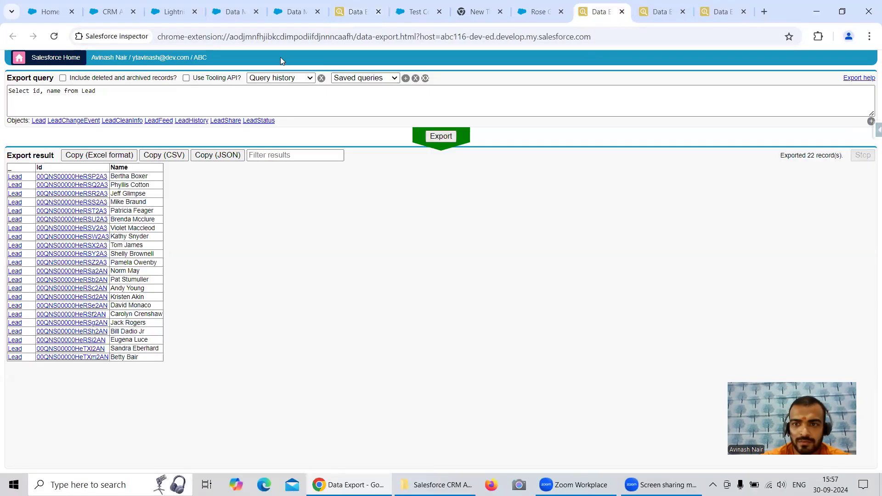
left_click(356, 12)
left_click(443, 136)
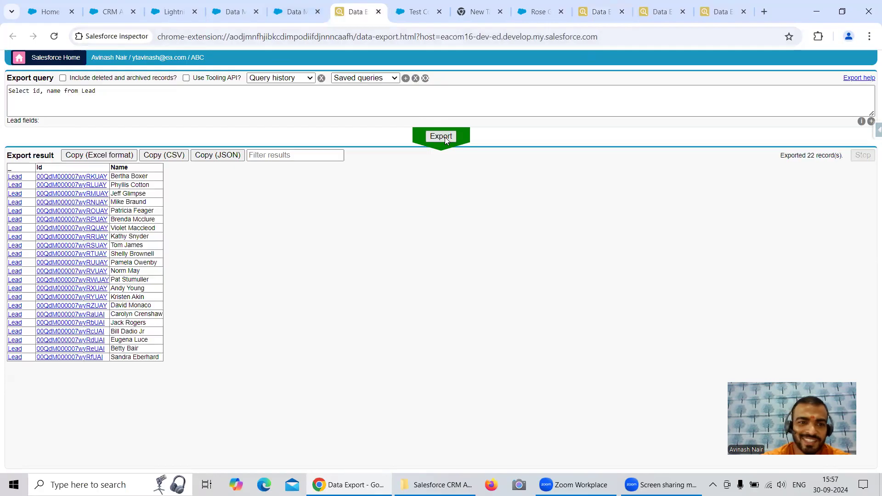
left_click(650, 11)
left_click(599, 13)
left_click(444, 136)
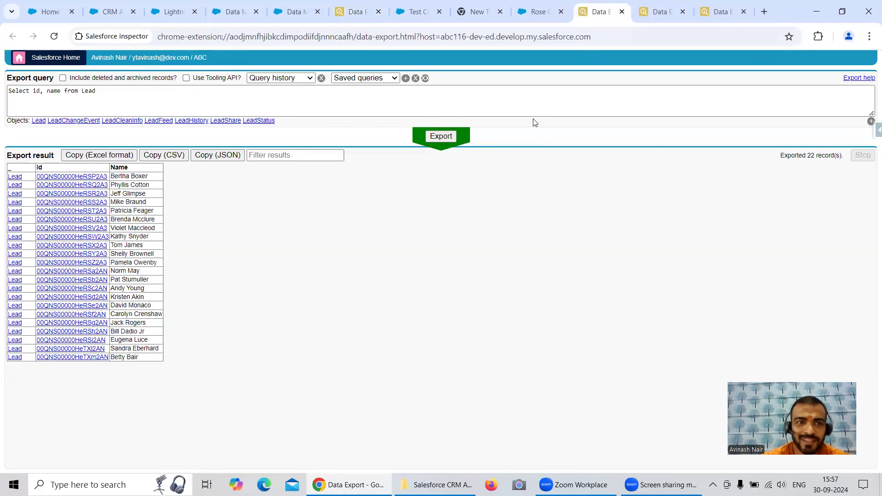
Close the two extra Data Export tabs and open the abc116 org's first exported lead in Salesforce in a new tab.
left_click(684, 12)
left_click(683, 12)
left_click(99, 179)
right_click(98, 189)
key("Escape")
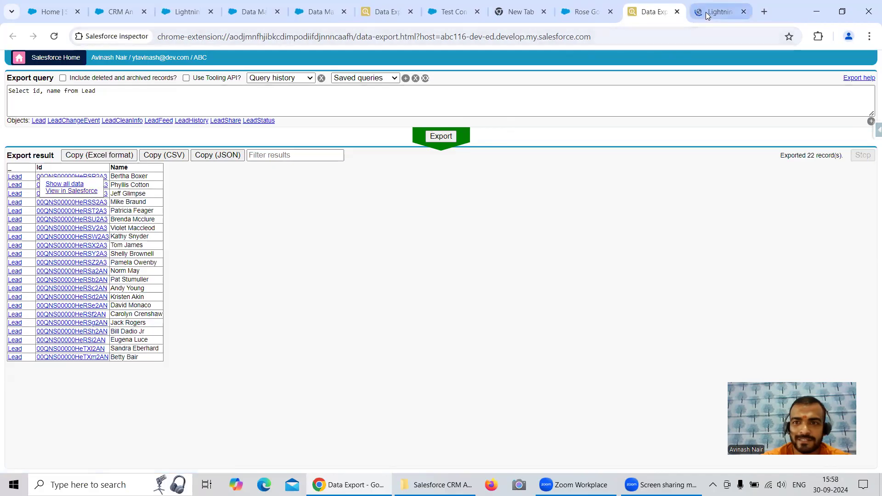
left_click(706, 12)
Open the first exported lead of the eacom16 org in Salesforce in a new tab and close the test contact's tab.
left_click(386, 12)
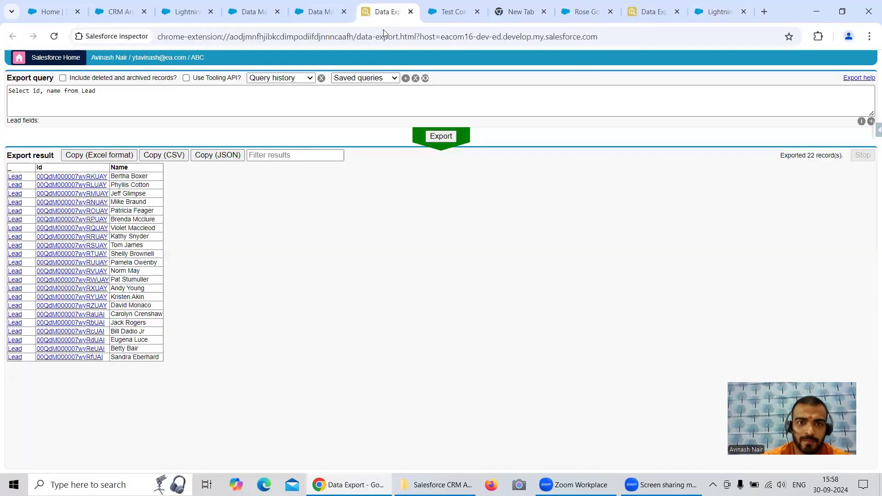
left_click(102, 180)
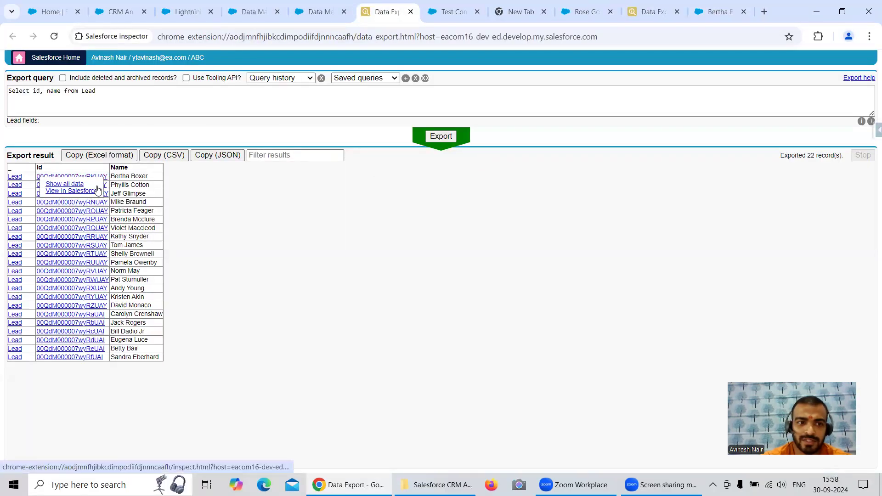
right_click(102, 191)
left_click(119, 199)
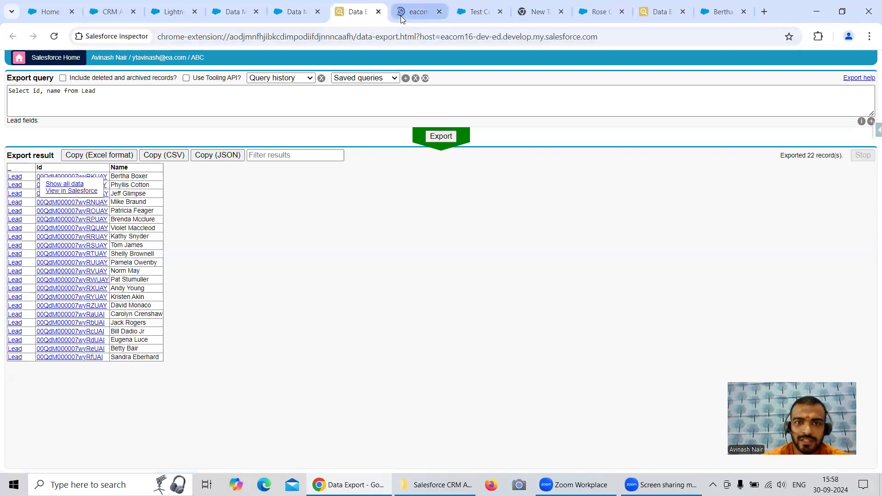
left_click(419, 12)
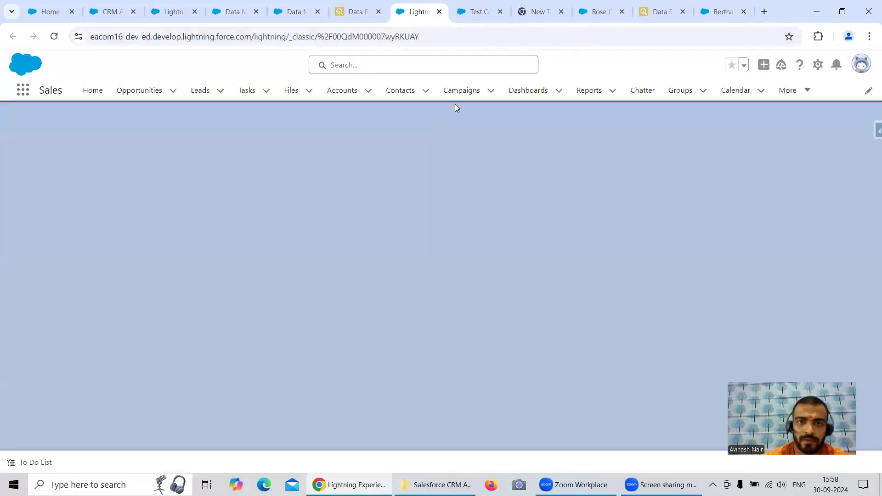
left_click(500, 11)
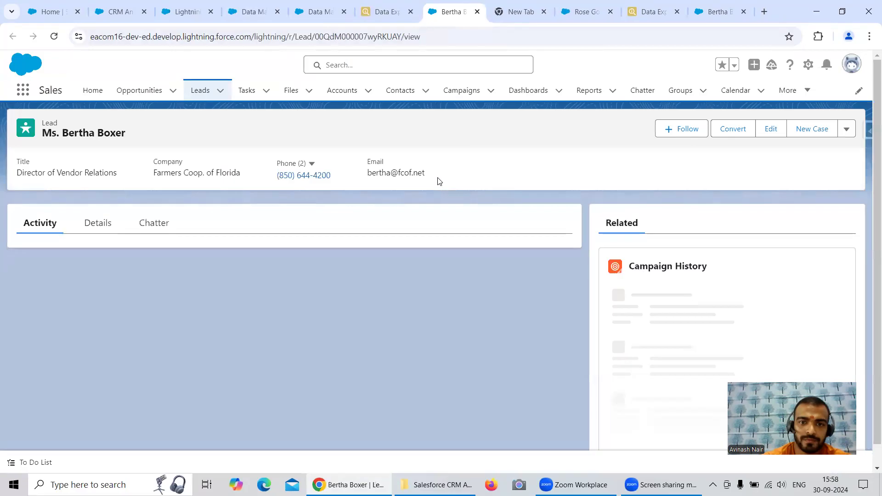
Examine the eacom16 lead's detail fields in edit mode, down to the Primary field.
left_click(107, 264)
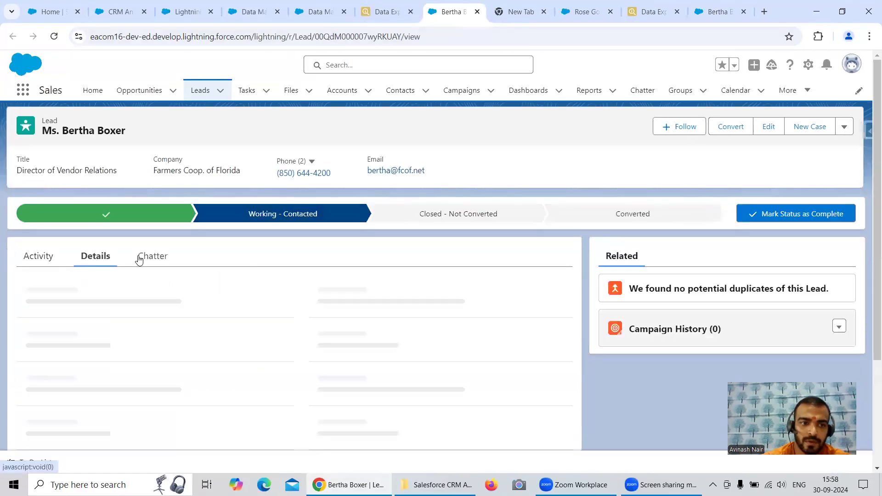
scroll(390, 211, "down", 2)
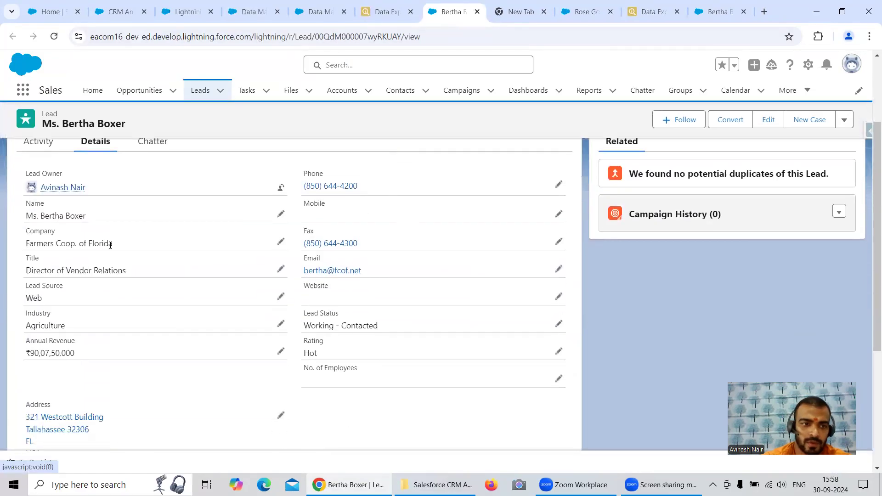
scroll(110, 244, "down", 2)
left_click(280, 265)
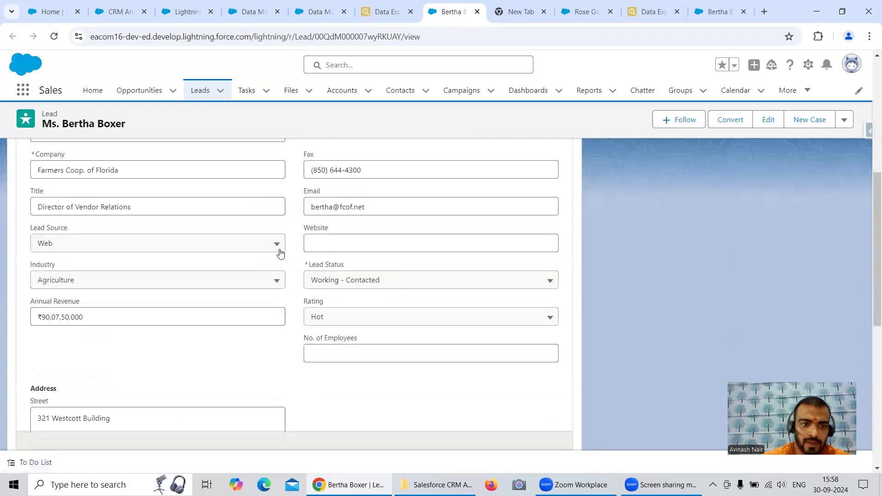
scroll(282, 252, "down", 1)
scroll(281, 250, "down", 1)
scroll(282, 250, "up", 1)
scroll(359, 237, "up", 5)
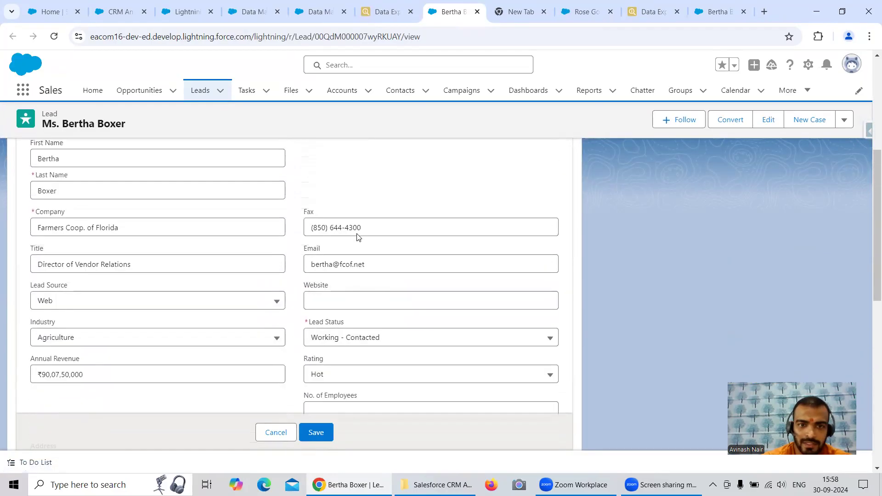
scroll(358, 237, "down", 10)
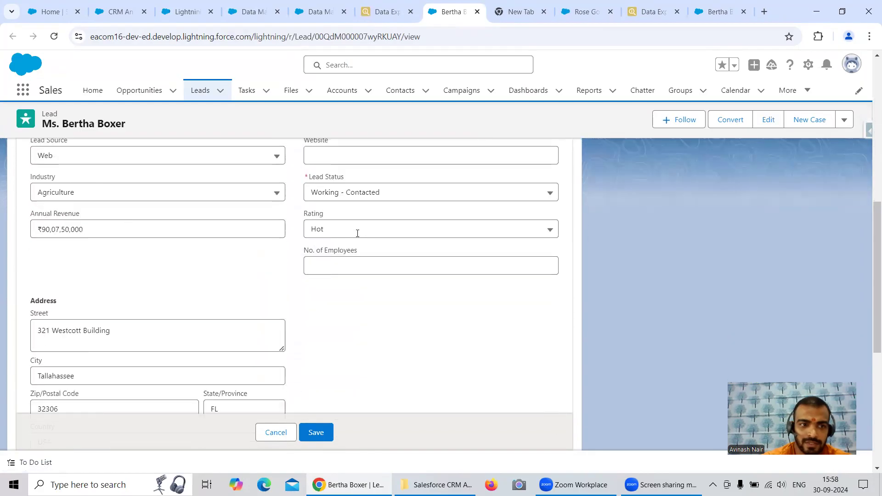
scroll(357, 236, "down", 2)
left_click(357, 225)
left_click(358, 225)
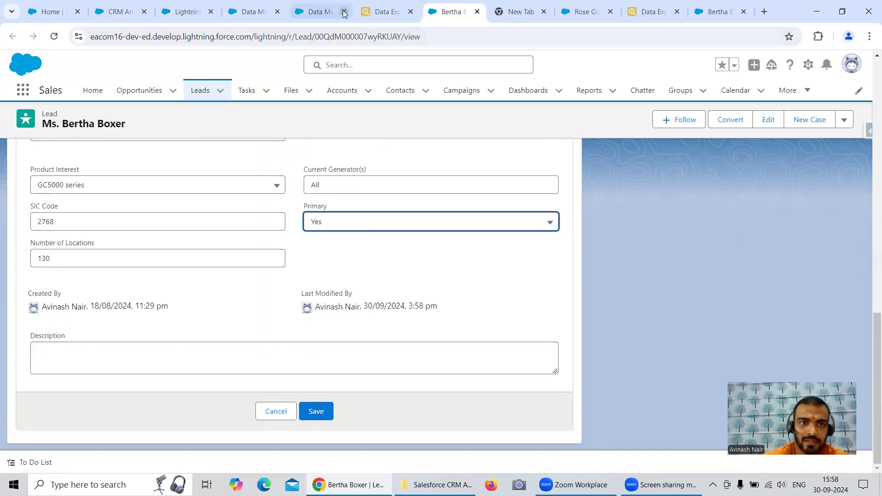
Add the Industry field after name in the eacom16 org's Lead export query.
left_click(387, 11)
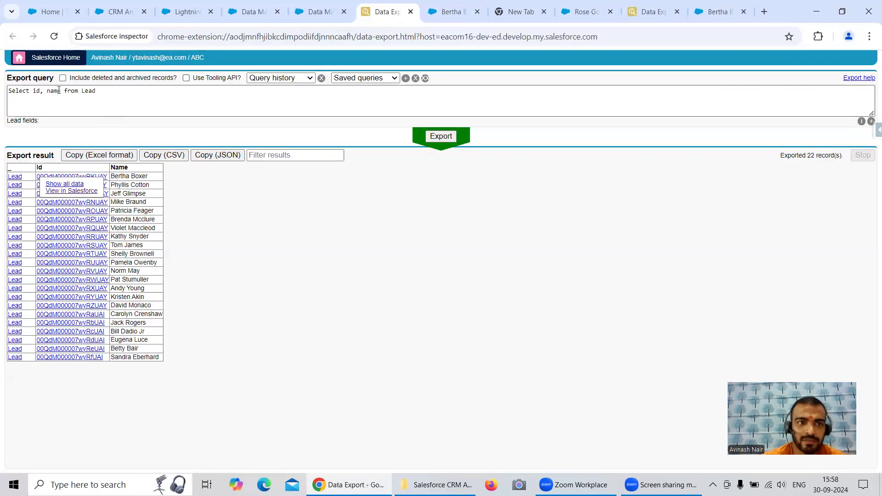
triple_click(75, 88)
left_click(61, 93)
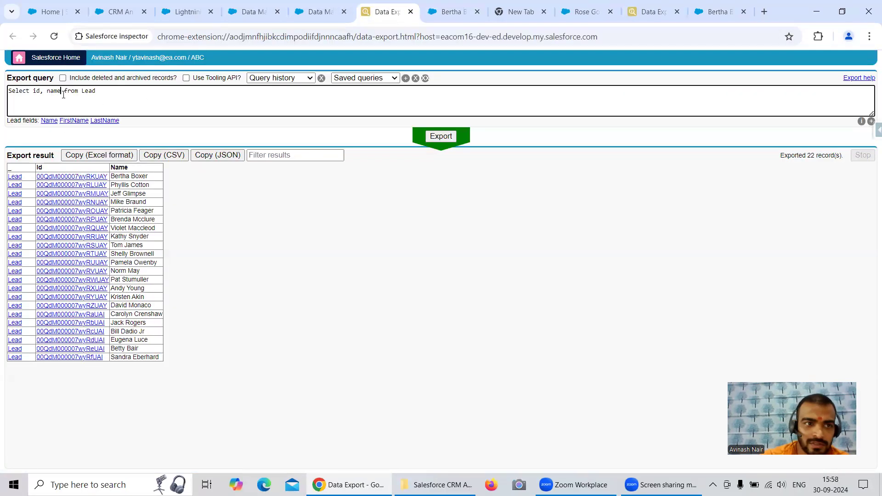
type(", Ind")
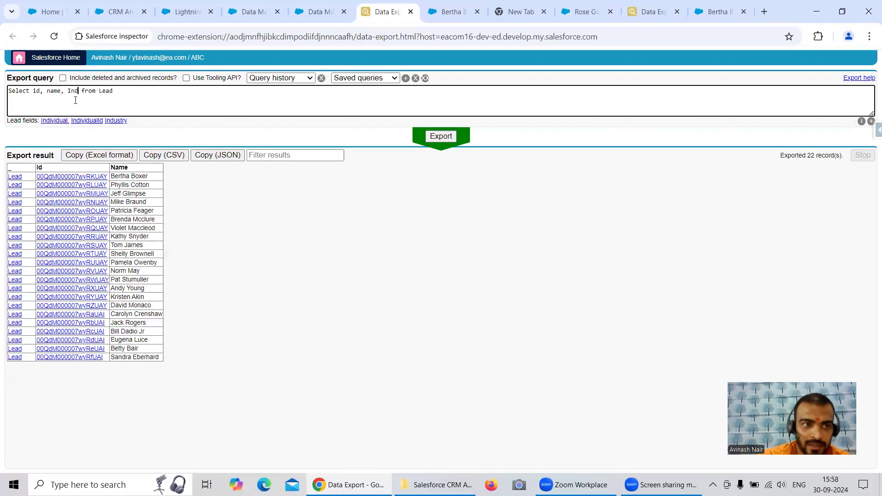
left_click(116, 121)
type("LeadS")
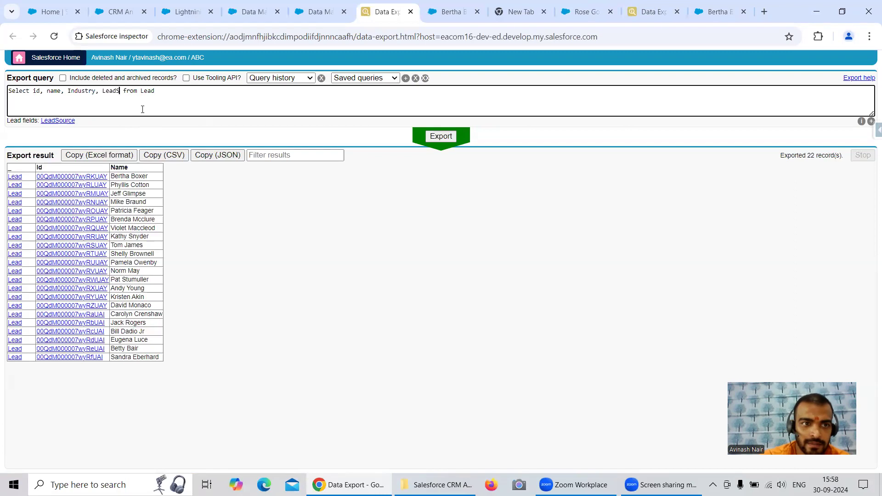
key("BackSpace")
key("BackSpace")
key("BackSpace")
key("BackSpace")
key("BackSpace")
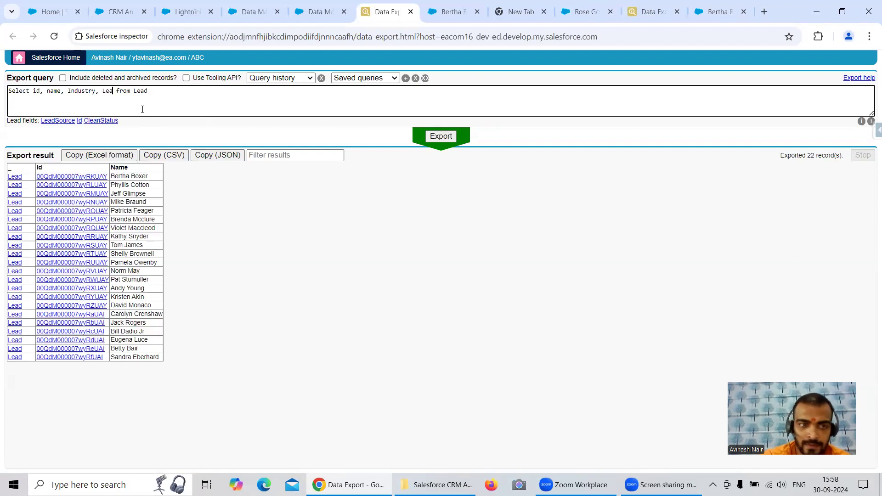
Add the Status and Primary__c fields after Industry in the Lead query and run the export.
type("Stat")
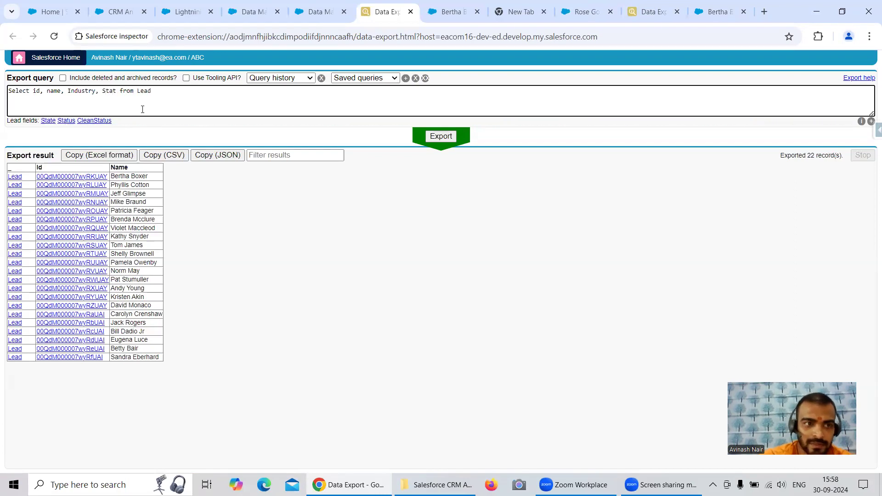
left_click(66, 120)
type("Pri")
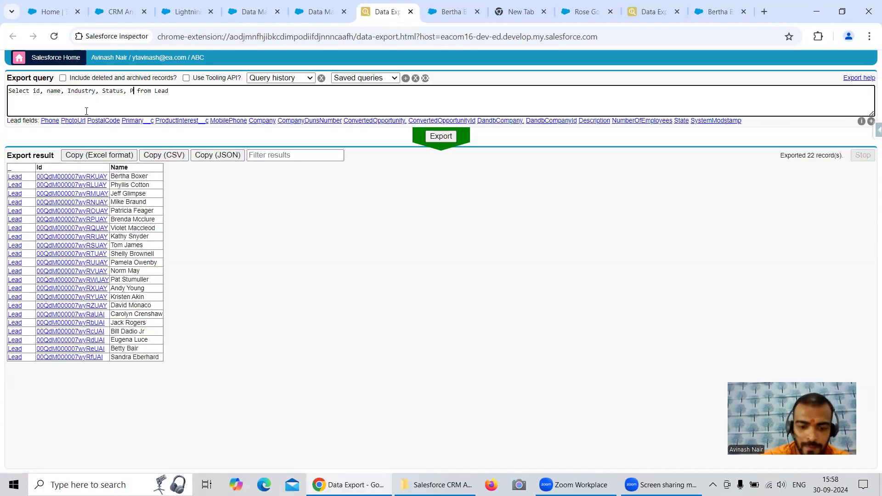
type("m")
left_click(61, 121)
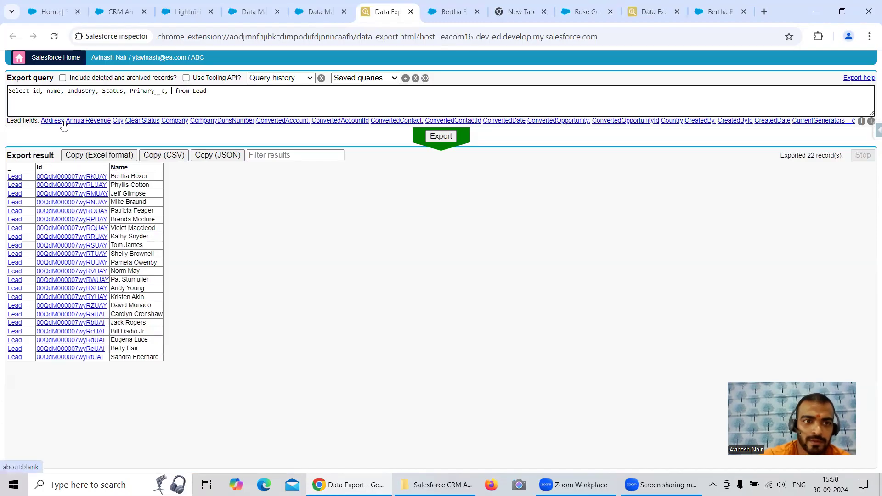
key("BackSpace")
key("BackSpace")
left_click(441, 137)
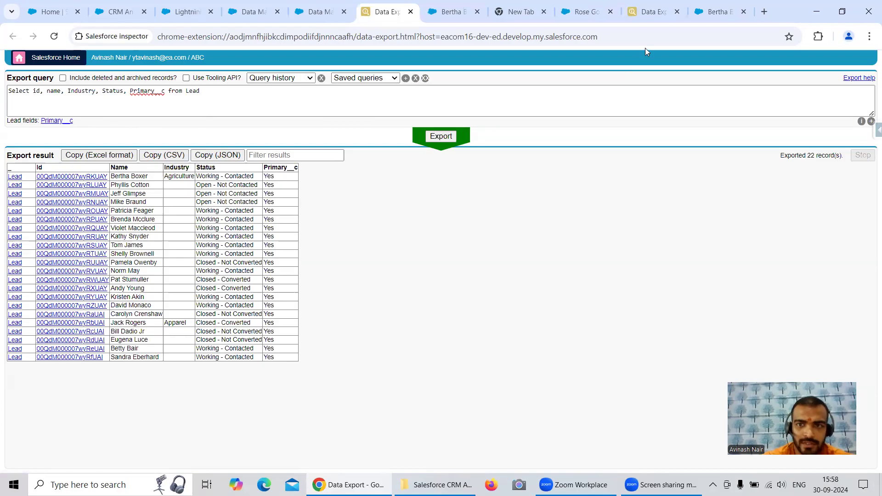
Copy the extended Lead query from the eacom16 export into the abc116 one, run it and compare both orgs' results.
left_click_drag(202, 92, 3, 91)
key("ctrl+c")
left_click(654, 12)
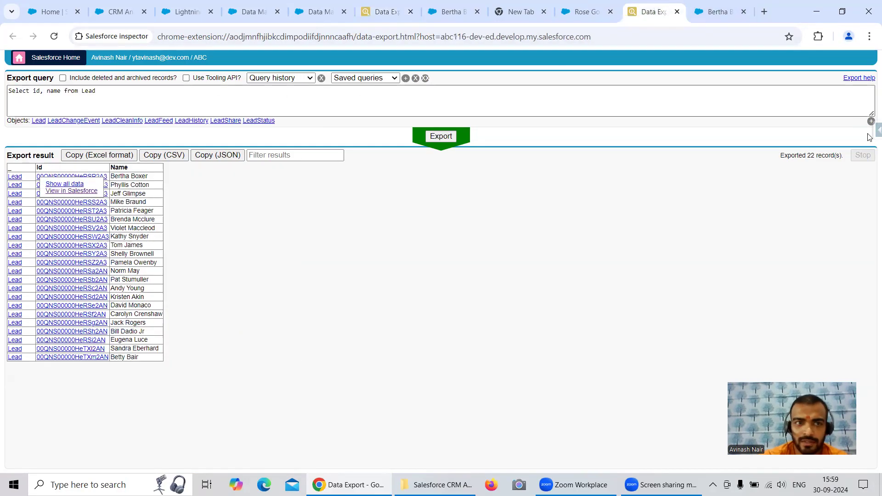
key("ctrl+v")
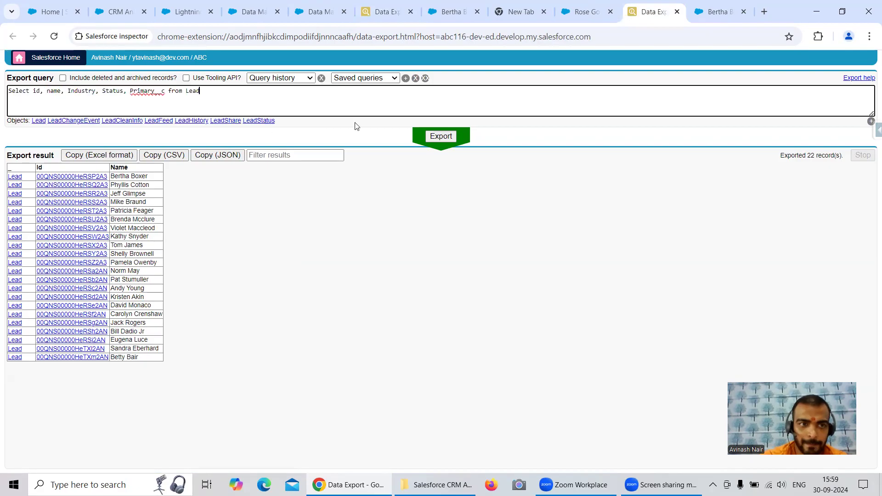
left_click(448, 137)
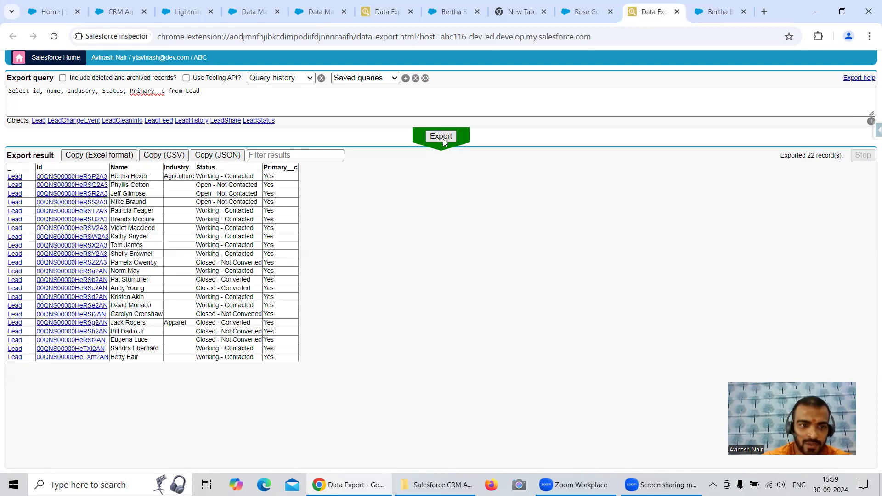
left_click(378, 12)
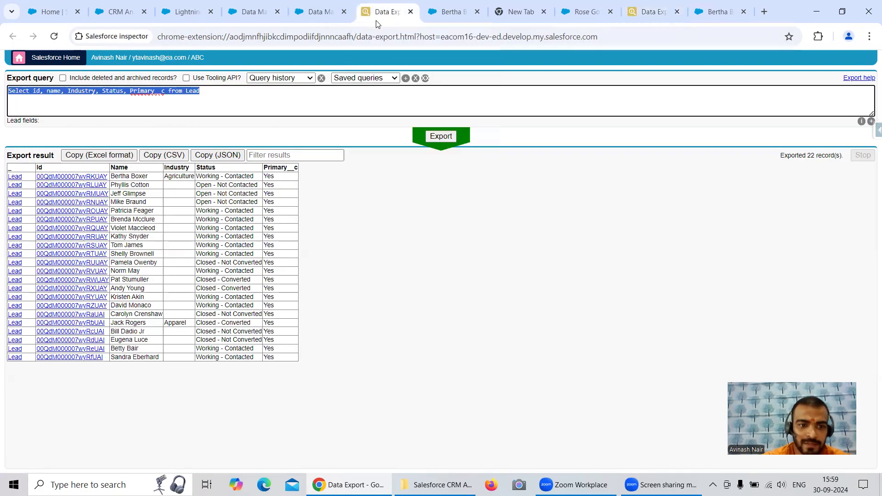
left_click(641, 12)
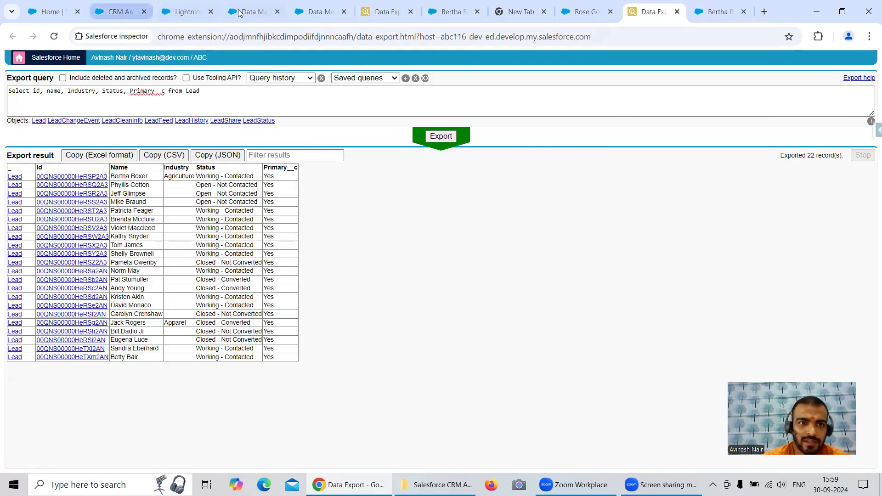
Start a new lead in the eacom16 org with last name Test Lead 1 and company ABC.
left_click(321, 12)
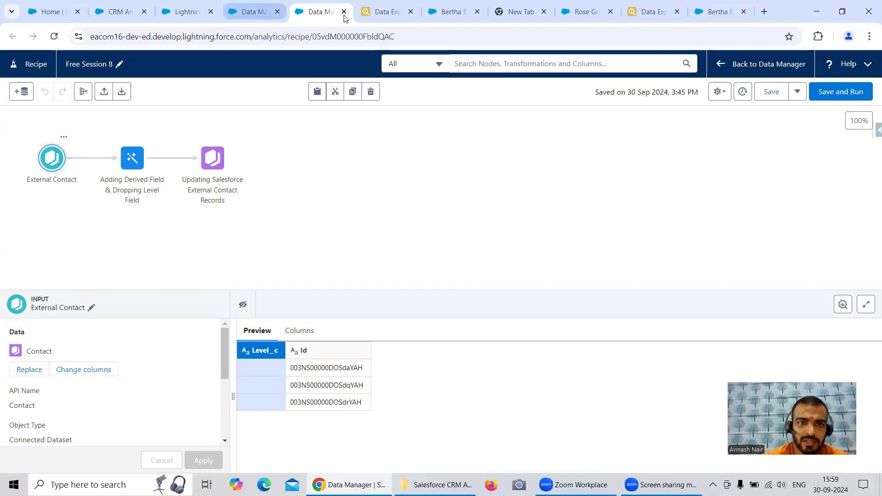
left_click(449, 12)
scroll(625, 154, "up", 15)
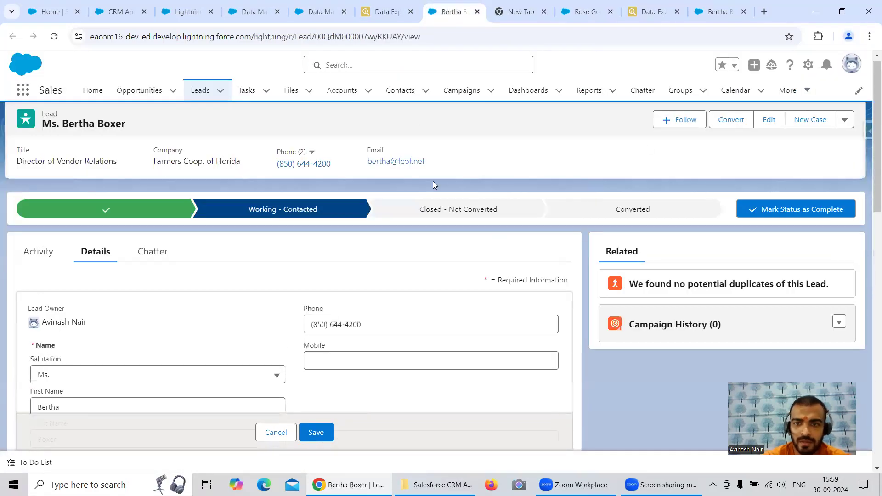
left_click(200, 90)
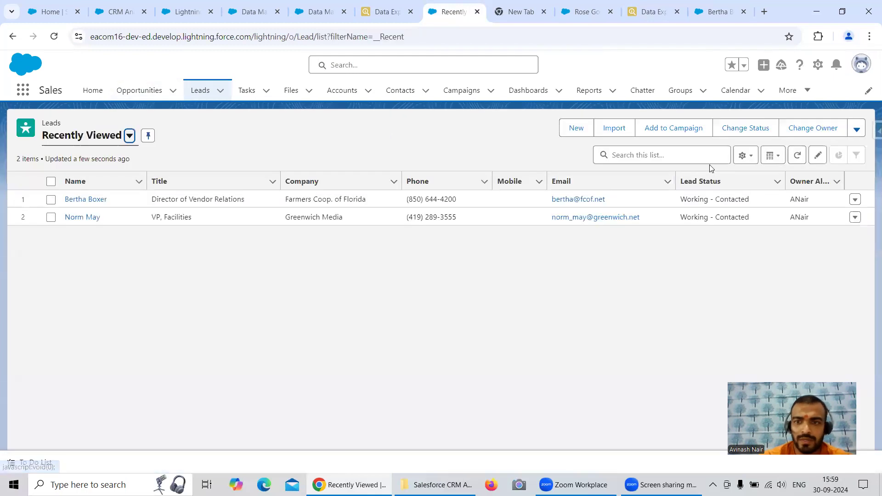
left_click(576, 127)
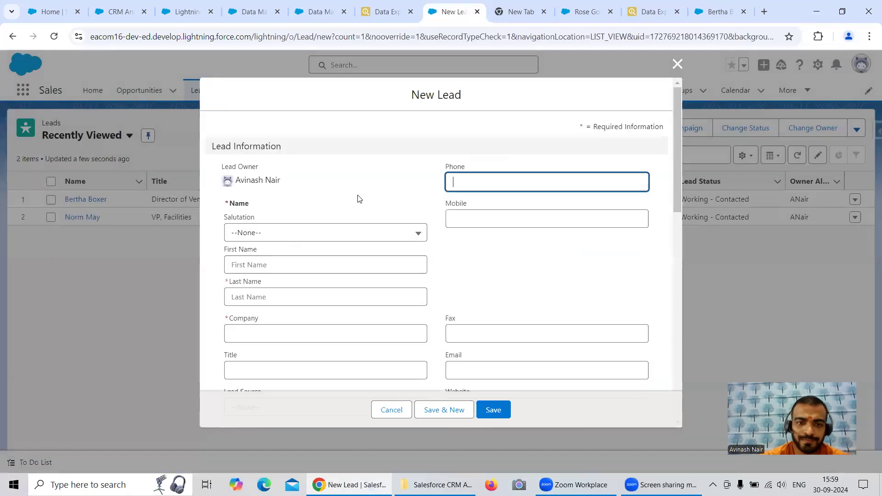
left_click(273, 294)
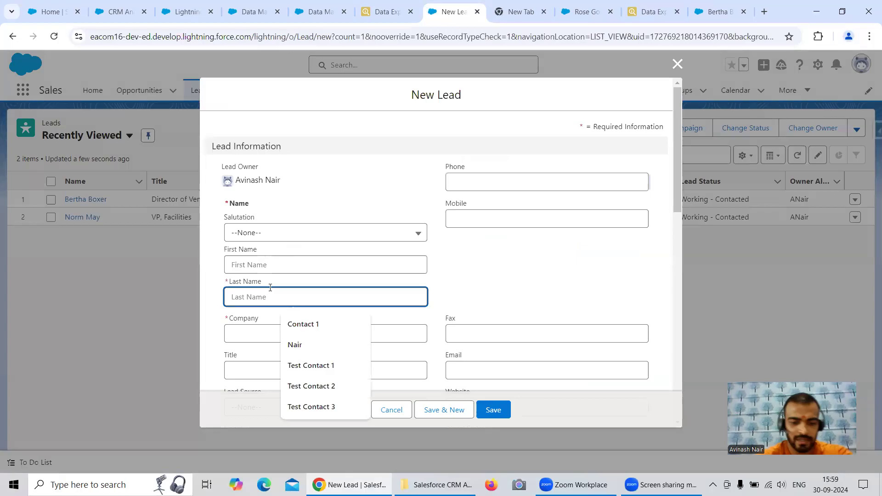
type("Test Lead 1")
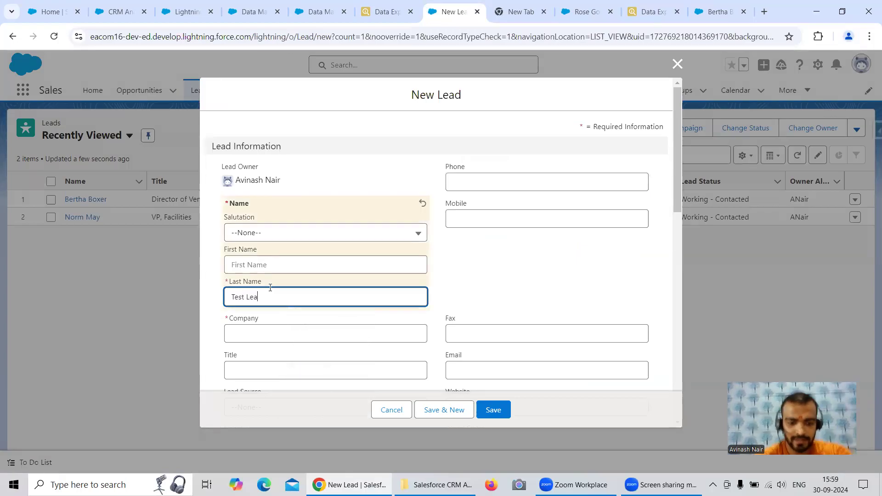
left_click(295, 332)
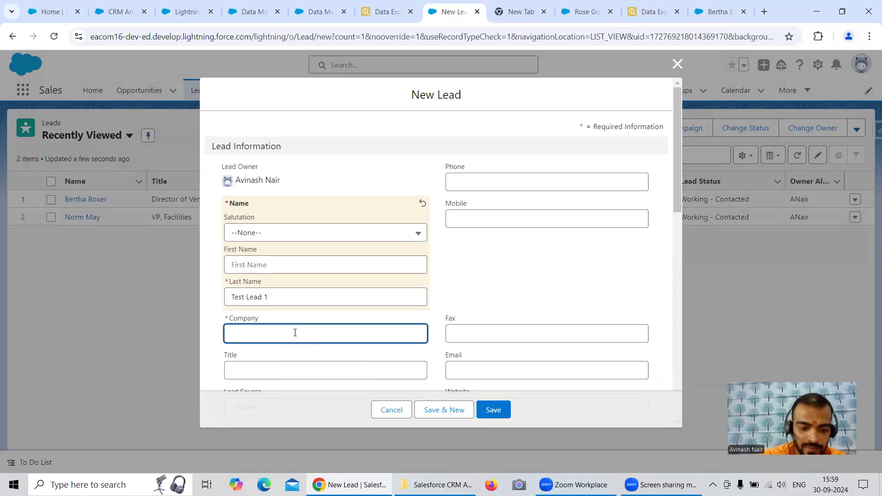
type("ABC")
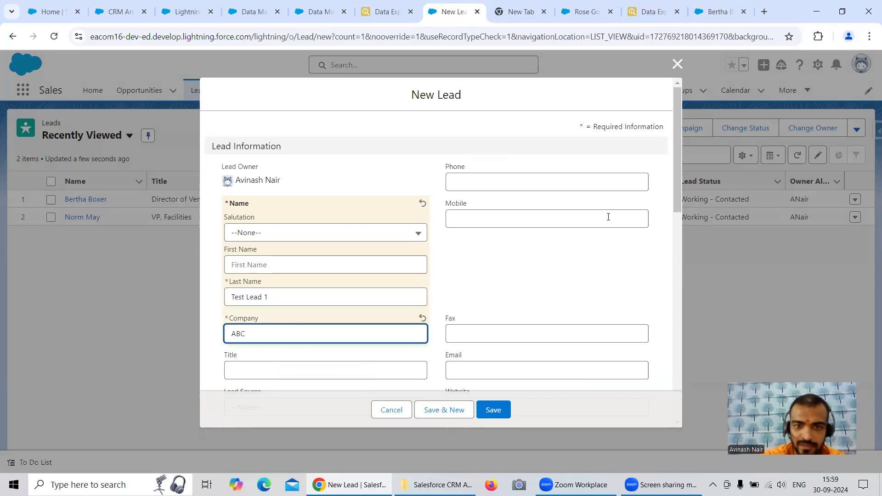
Set Test Lead 1's Industry to Utilities, then save it and start another new lead.
scroll(608, 217, "down", 6)
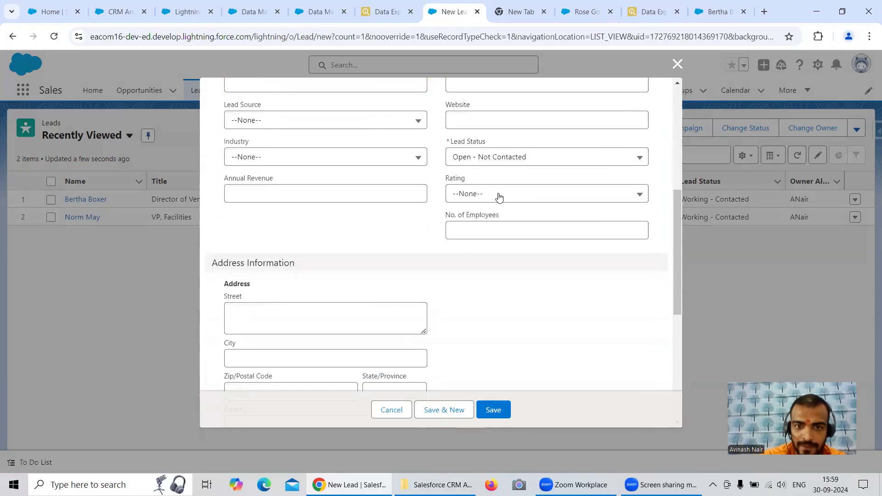
left_click(325, 159)
scroll(341, 227, "down", 10)
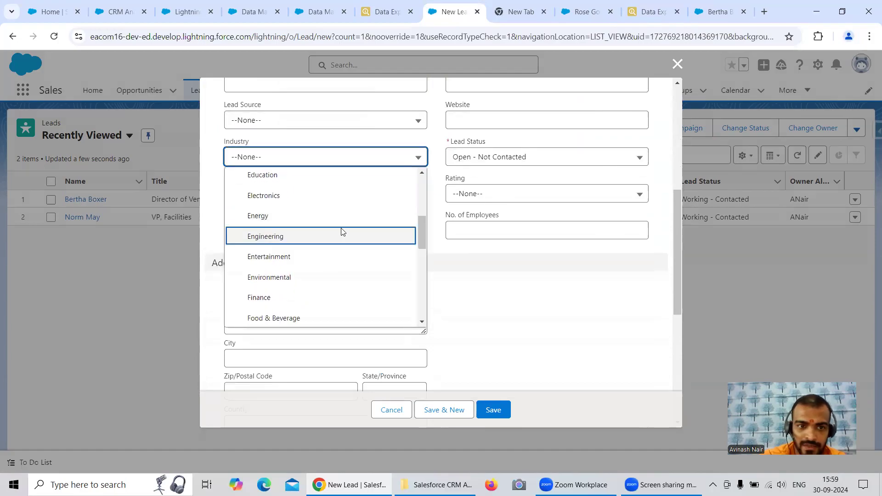
left_click(258, 295)
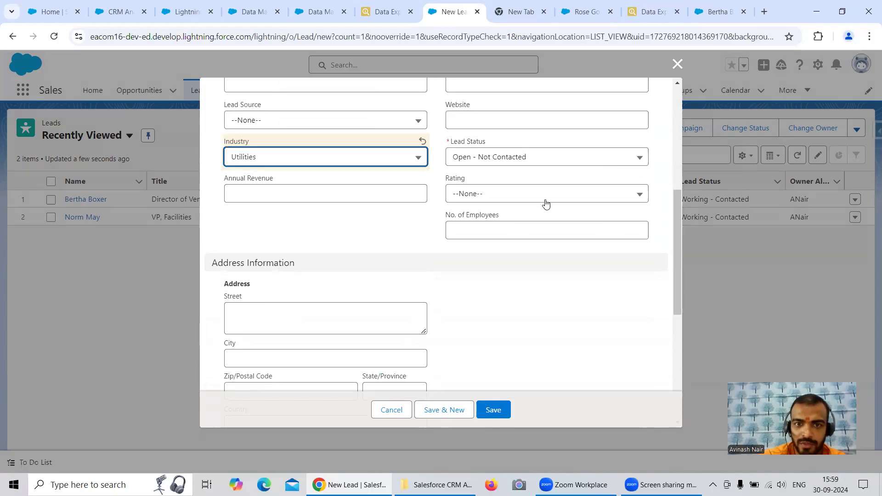
scroll(500, 301, "down", 3)
scroll(449, 347, "up", 10)
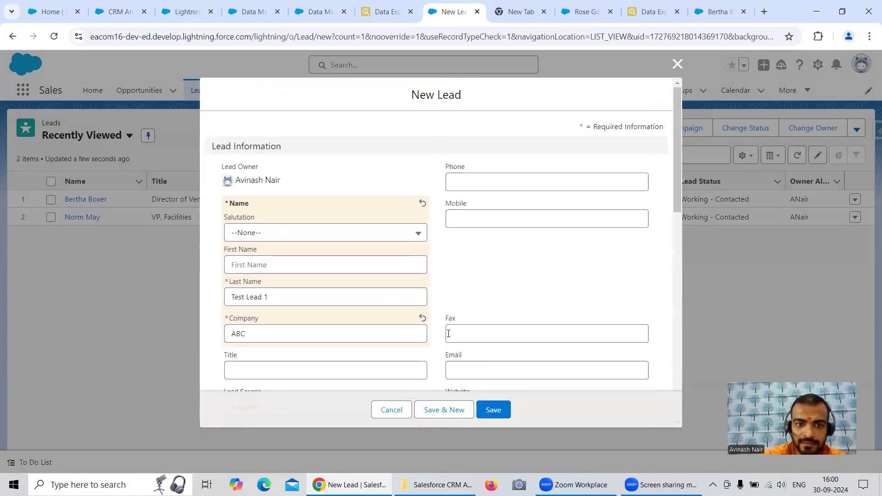
left_click_drag(277, 296, 226, 296)
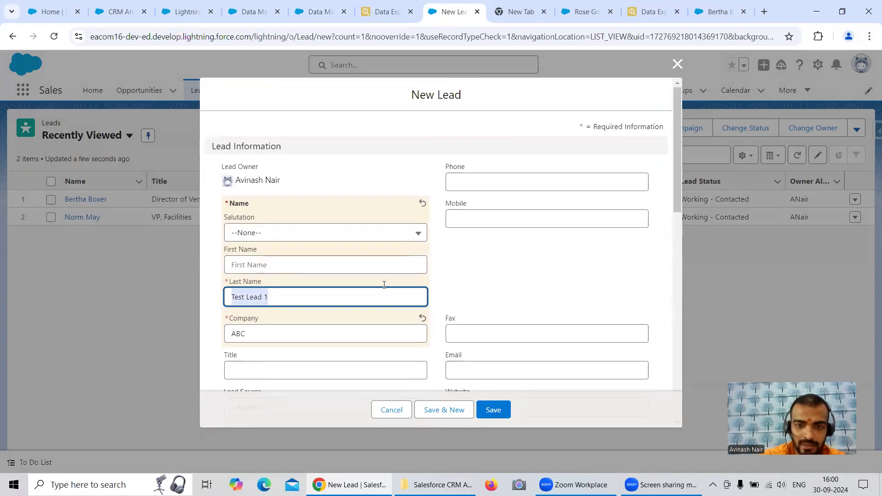
scroll(463, 318, "down", 3)
scroll(463, 318, "down", 2)
left_click(447, 410)
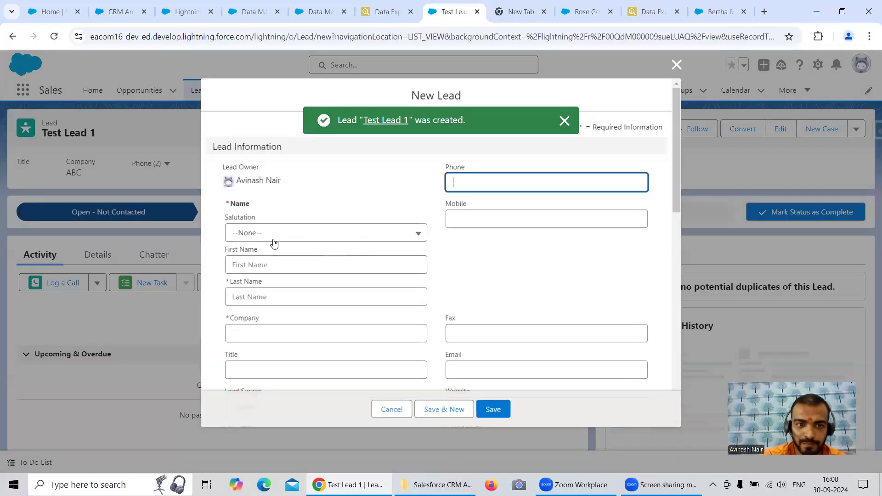
Enter Test Lead 2 as the last name and ABC as the company of the second new lead.
left_click(267, 264)
left_click(262, 296)
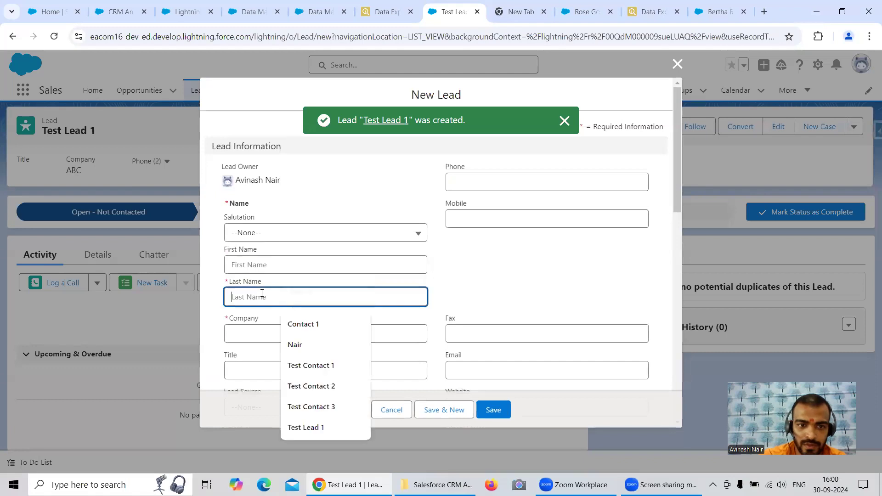
left_click(301, 426)
key("BackSpace")
type("2")
scroll(268, 247, "down", 1)
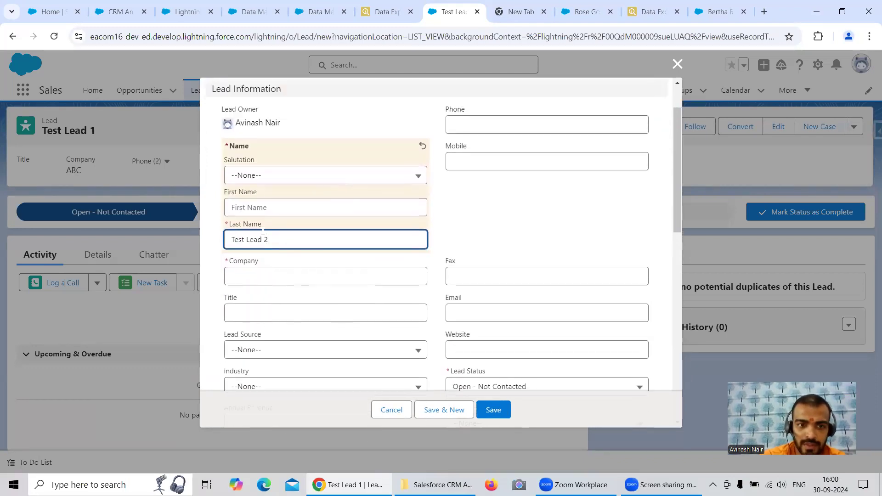
left_click(271, 277)
left_click(324, 299)
Set Test Lead 2's Industry to Utilities, then save it and start another new lead.
scroll(492, 269, "down", 2)
scroll(492, 270, "down", 3)
scroll(492, 269, "up", 1)
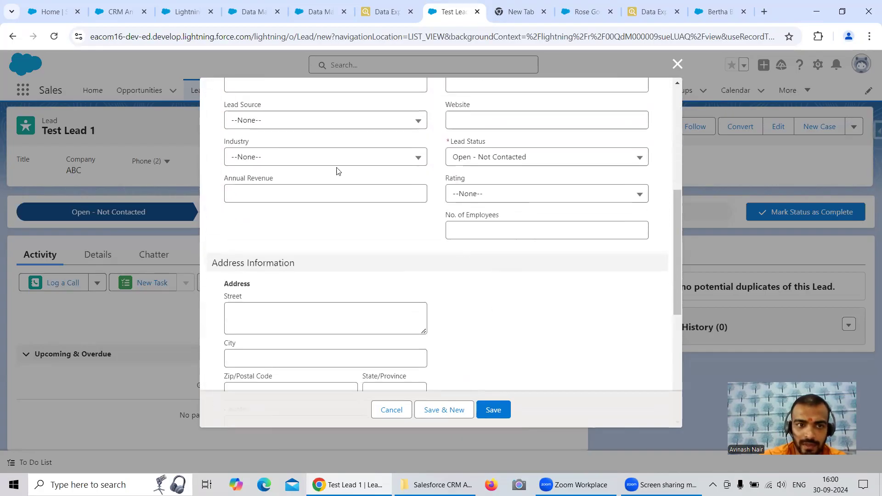
left_click(280, 158)
scroll(287, 230, "down", 6)
scroll(289, 296, "down", 5)
left_click(275, 300)
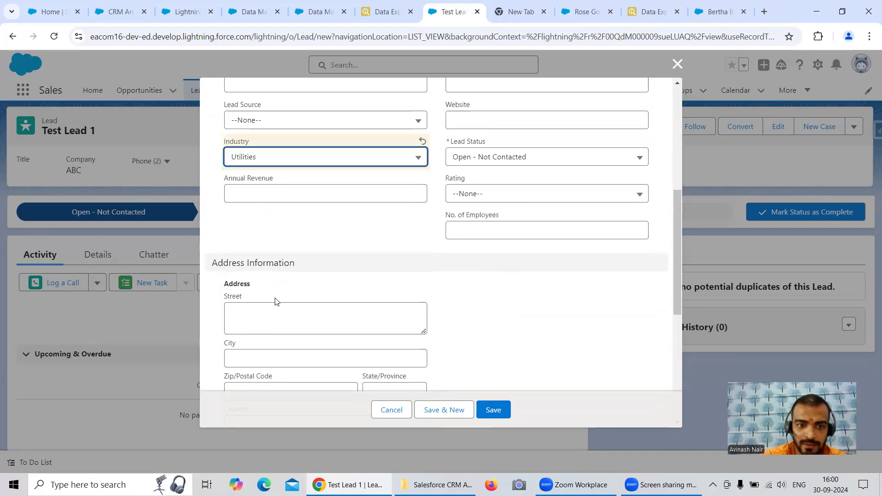
left_click(449, 410)
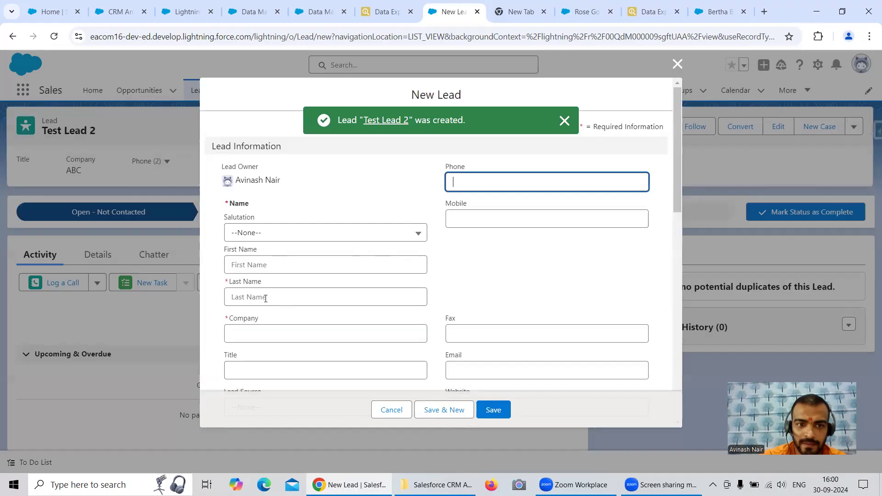
Enter Test Lead 3 as the last name and ABC as the company of the third new lead.
left_click(266, 298)
type("Test Lead 3")
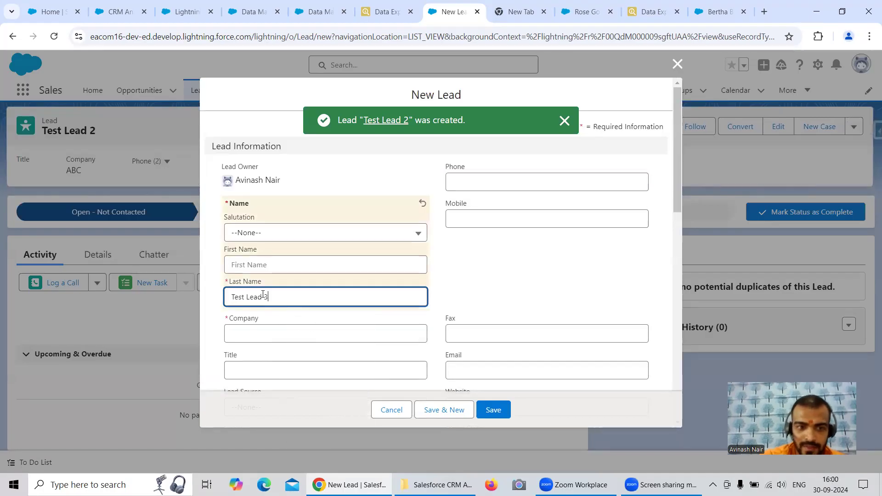
left_click(293, 321)
left_click(319, 361)
Set Test Lead 3's Industry to Utilities and save the lead without starting another one.
scroll(398, 329, "down", 6)
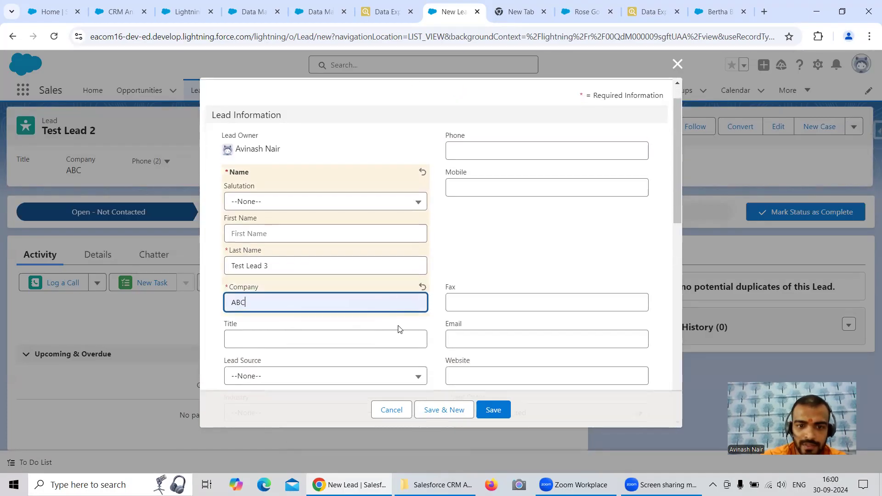
scroll(413, 309, "down", 6)
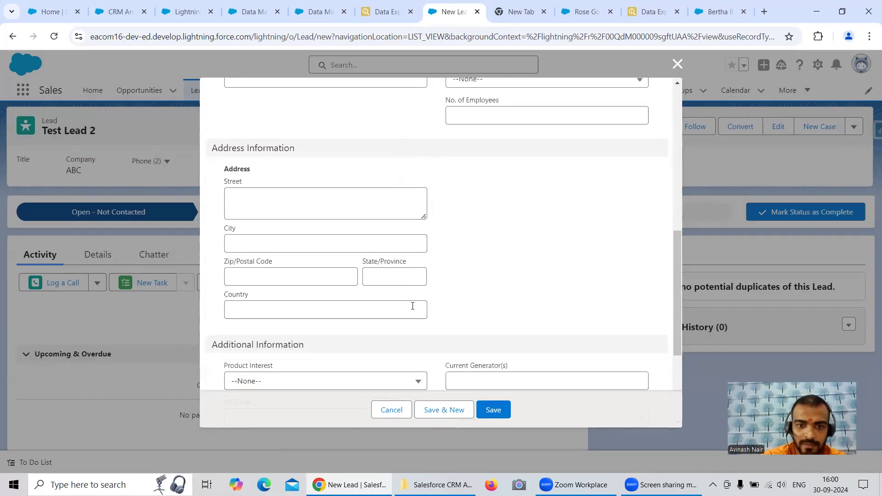
scroll(412, 308, "up", 6)
scroll(412, 306, "up", 2)
left_click(296, 216)
scroll(319, 294, "down", 2)
scroll(320, 297, "down", 2)
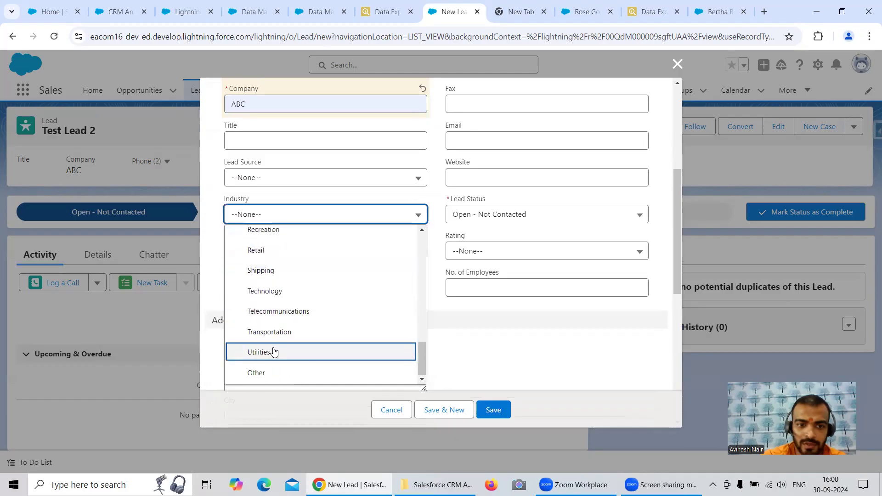
left_click(276, 351)
left_click(492, 409)
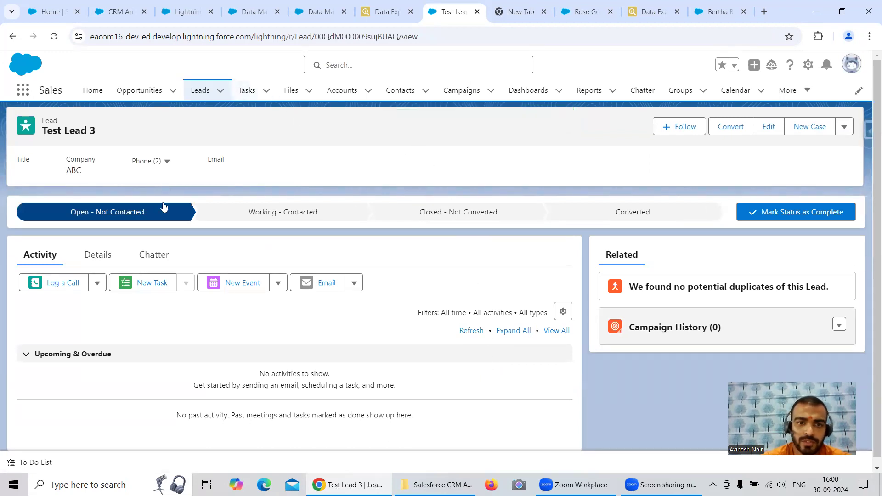
Examine Test Lead 3's detail fields in edit mode, from the name down to Industry and Lead Status.
left_click(94, 256)
scroll(266, 276, "down", 3)
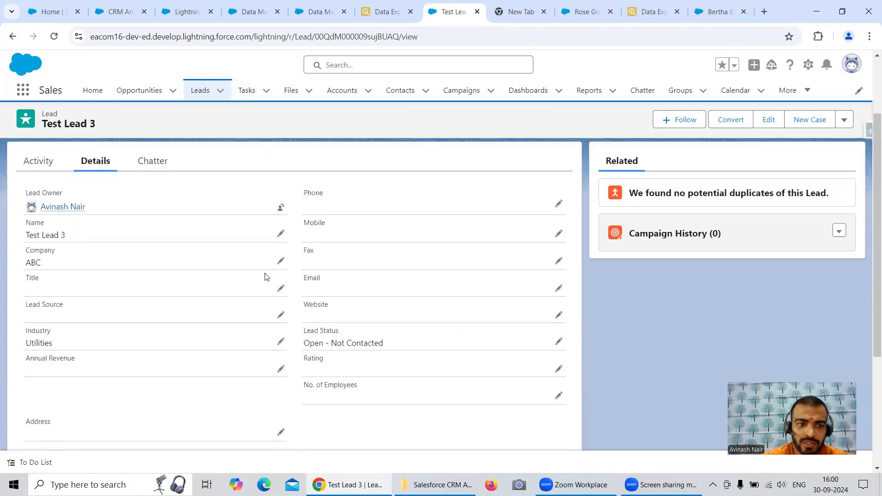
left_click(557, 183)
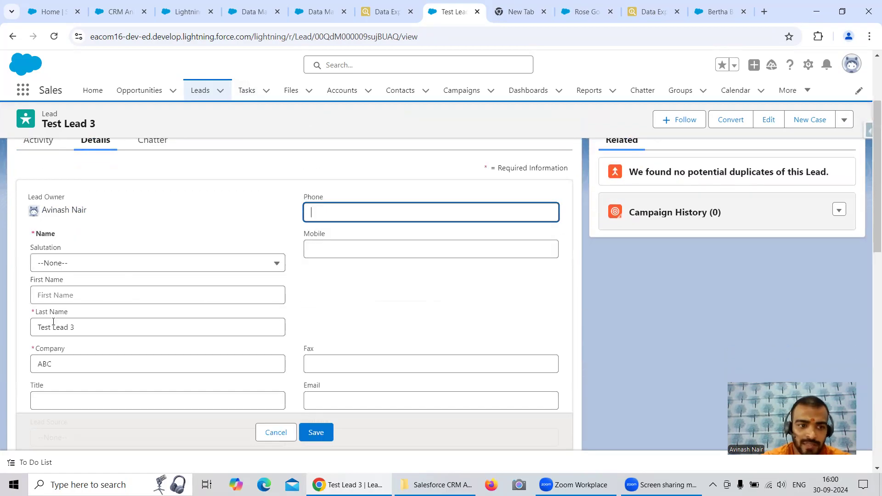
scroll(55, 317, "down", 2)
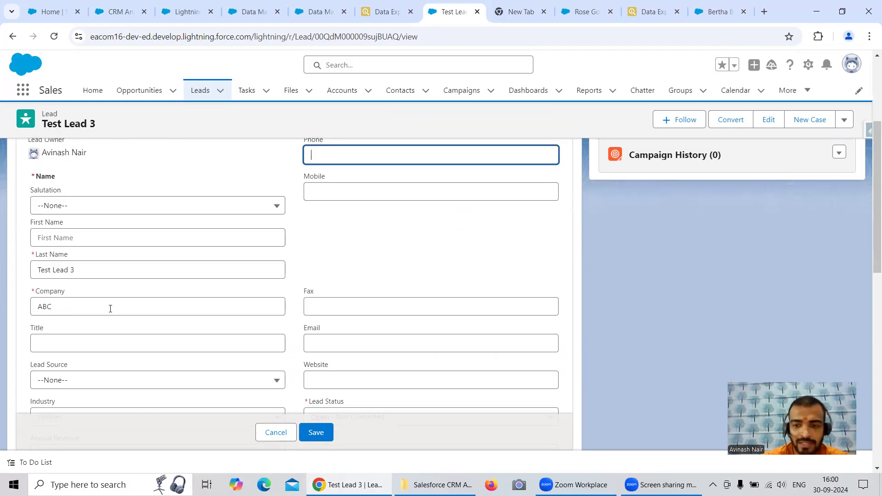
scroll(207, 300, "down", 3)
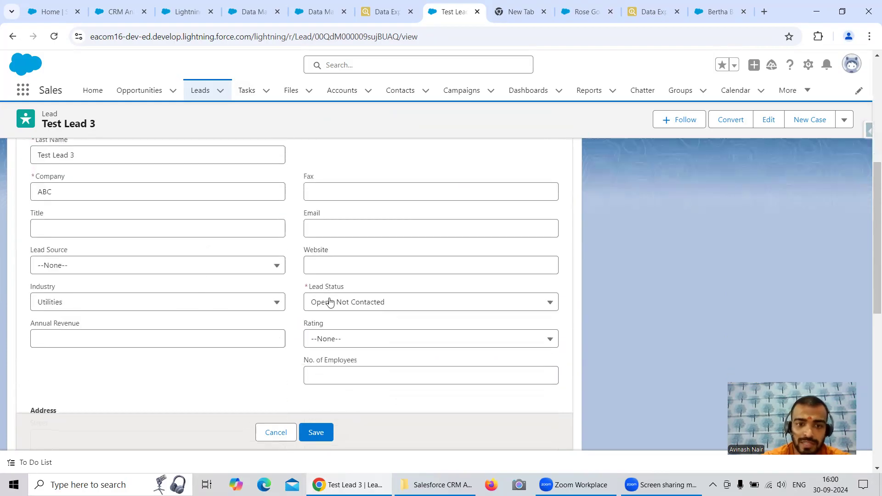
scroll(125, 200, "up", 1)
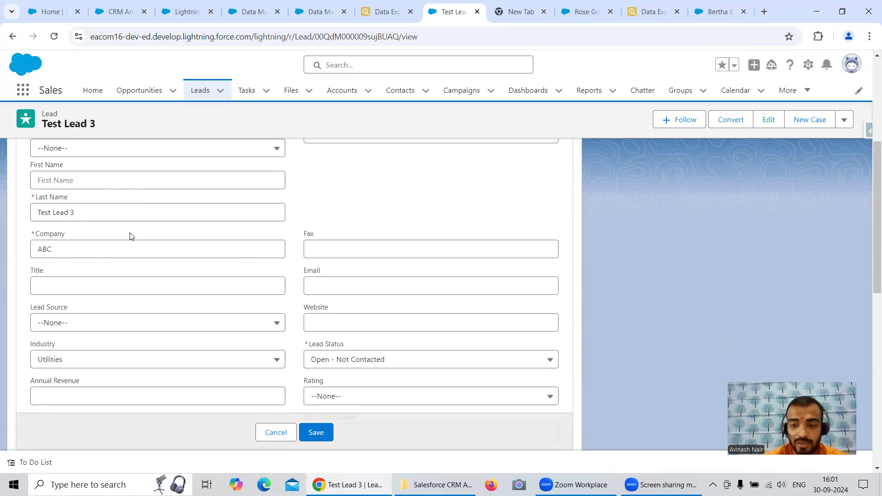
Examine the Farmers Coop. of Florida lead's detail fields in edit mode in the abc116 org, down to Industry and Lead Status.
left_click(711, 10)
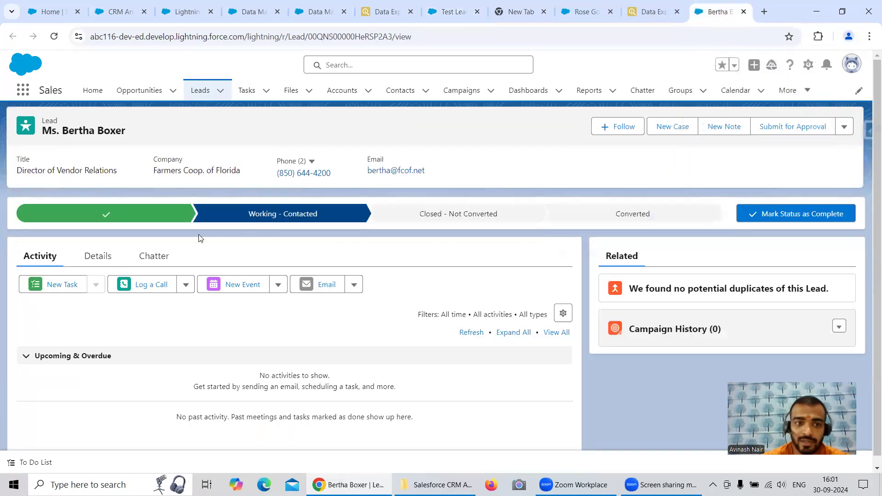
left_click(94, 258)
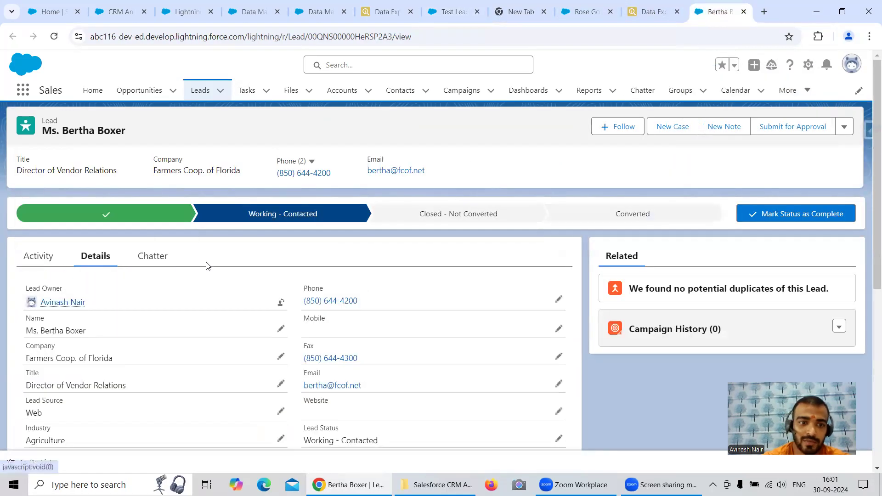
scroll(229, 265, "down", 1)
left_click(280, 272)
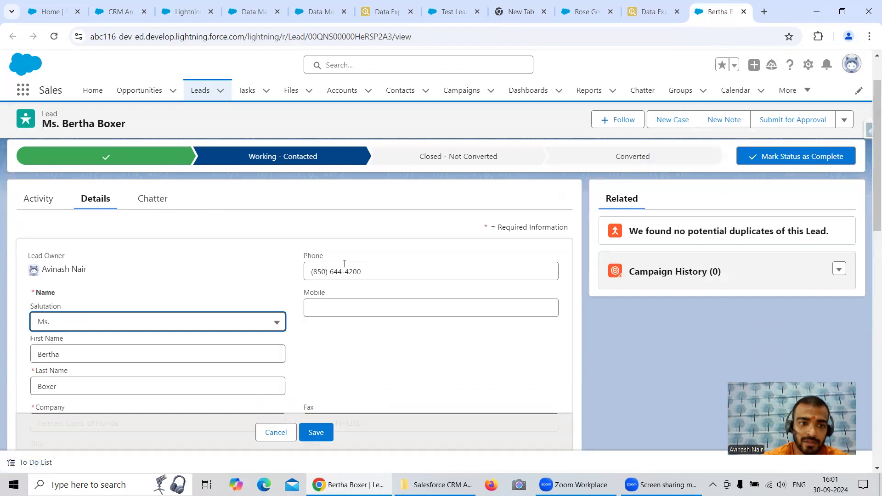
scroll(344, 265, "down", 1)
scroll(345, 266, "down", 1)
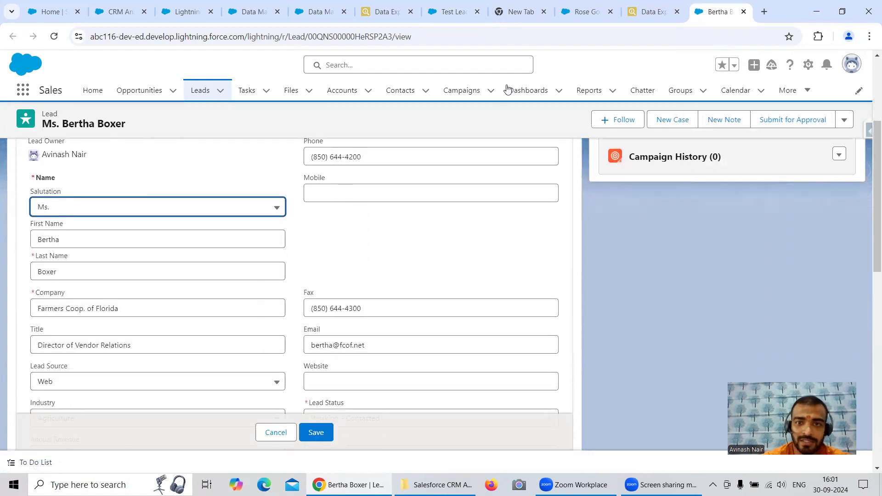
scroll(313, 323, "down", 1)
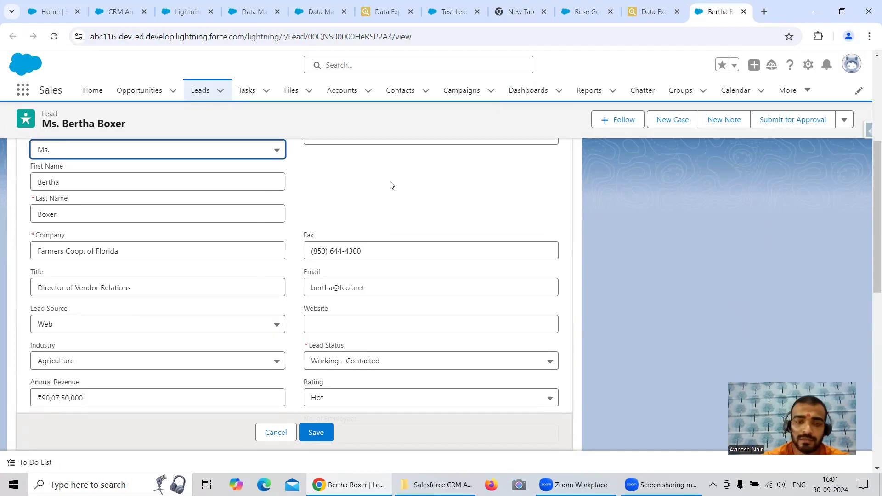
Close the Free Session 8 recipe and open the Connect page of the eacom16 org's Data Manager.
left_click(248, 12)
left_click(316, 11)
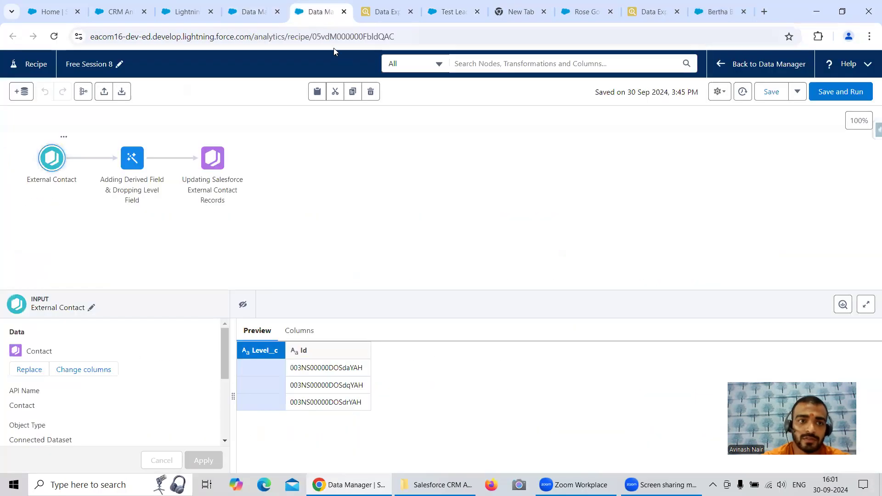
left_click(406, 177)
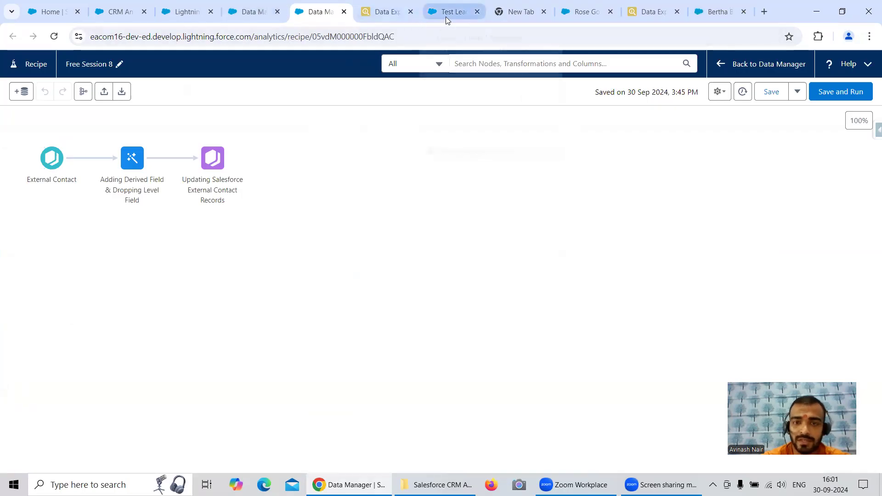
left_click(251, 10)
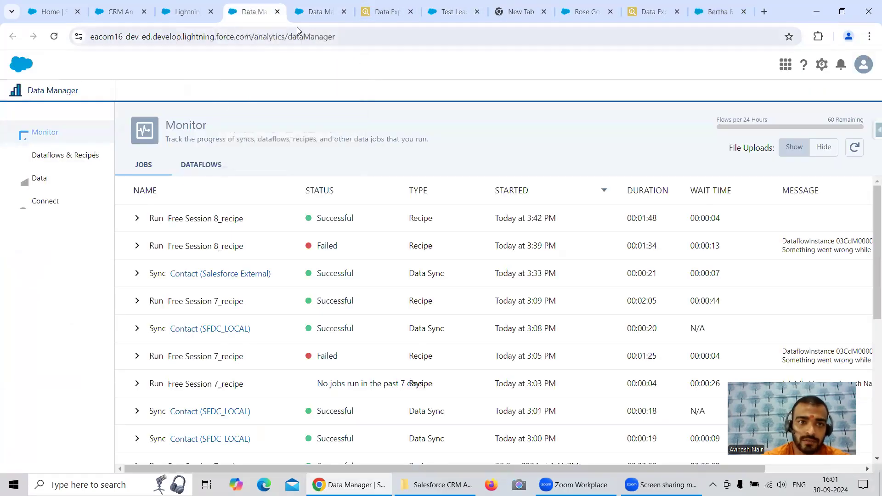
left_click(344, 12)
left_click(14, 215)
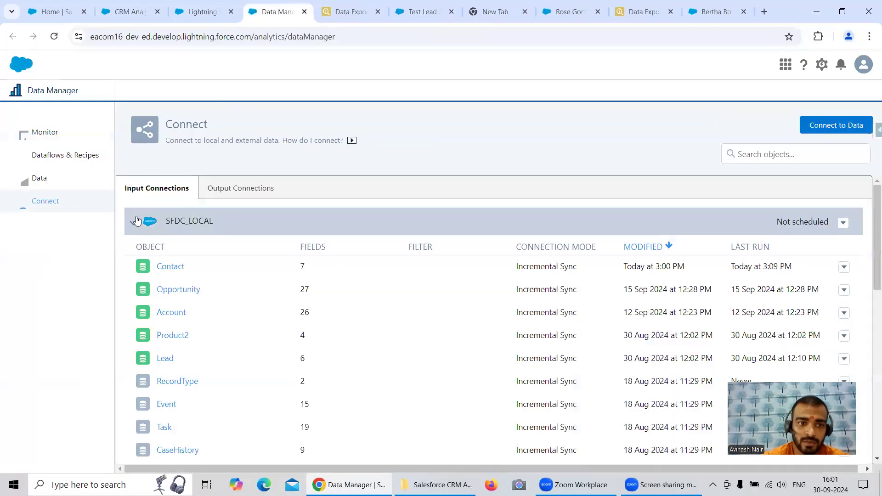
Check whether Industry is selected among the synced fields of SFDC_LOCAL's Lead object, then leave the field selection without changes.
left_click(134, 225)
left_click(136, 228)
scroll(299, 246, "down", 2)
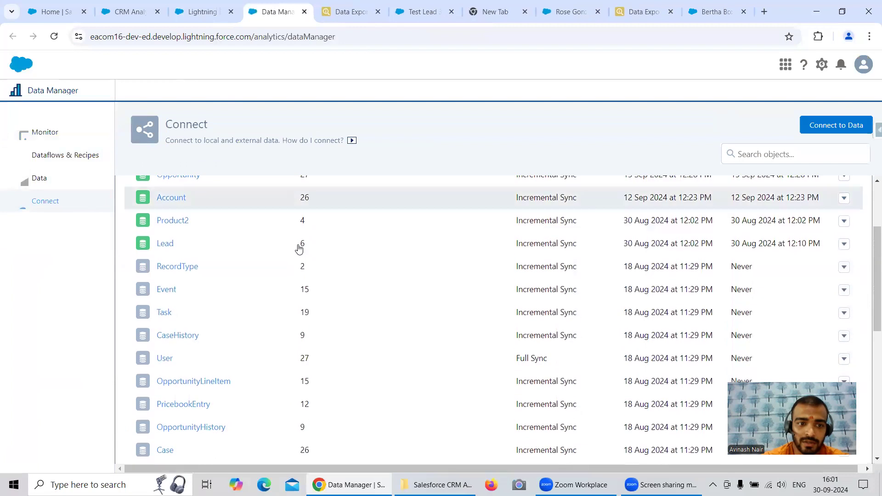
left_click(844, 244)
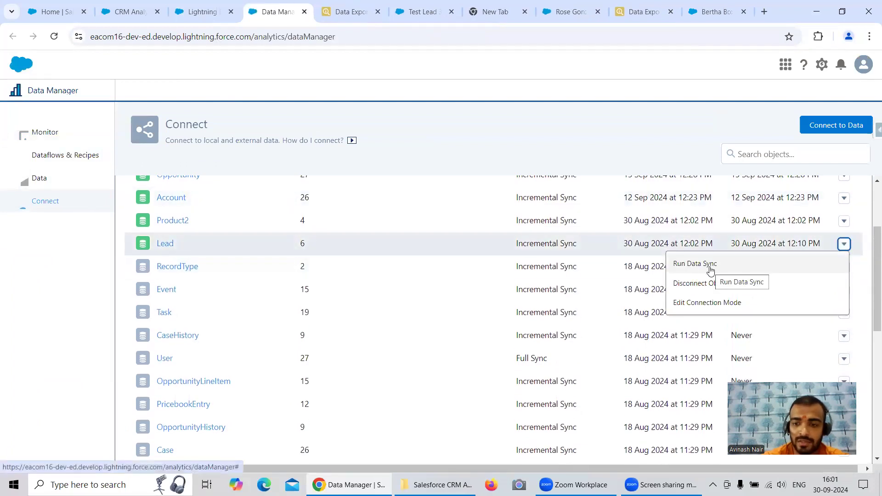
left_click(165, 243)
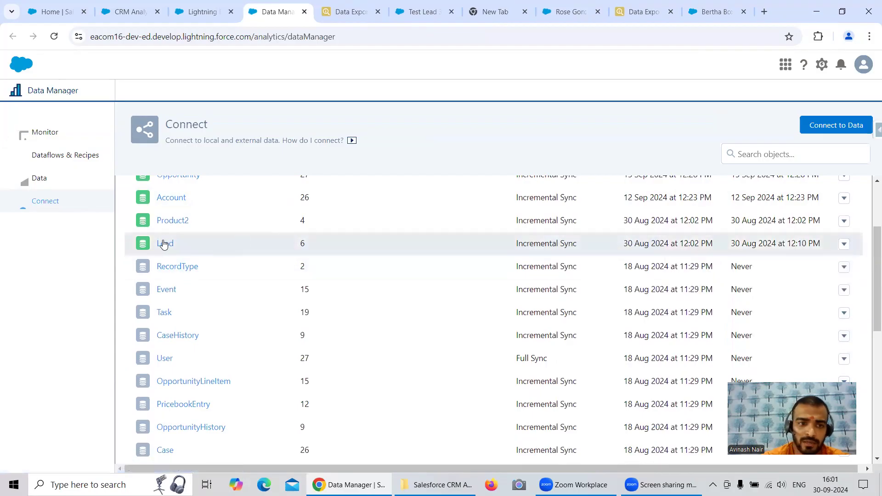
left_click(487, 193)
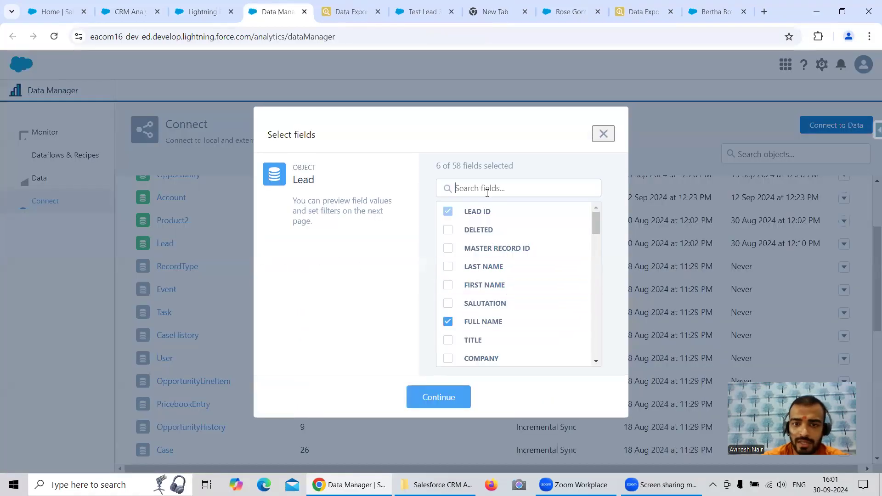
type("Indu")
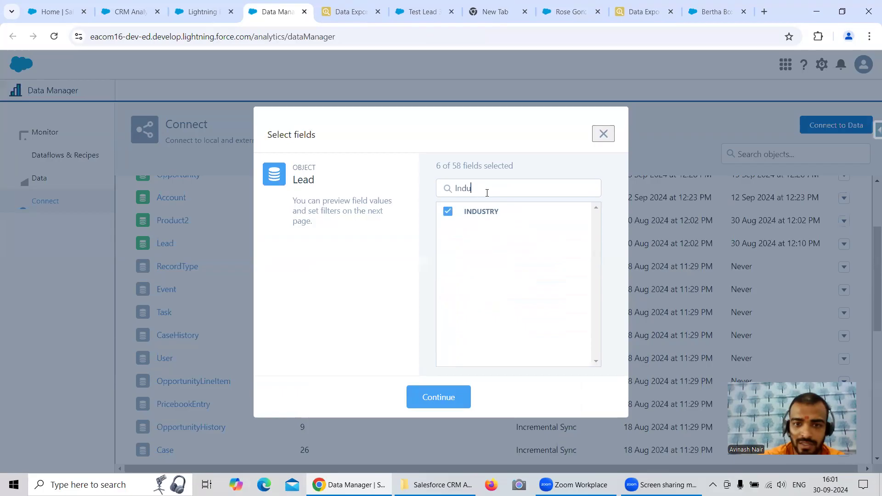
left_click(603, 133)
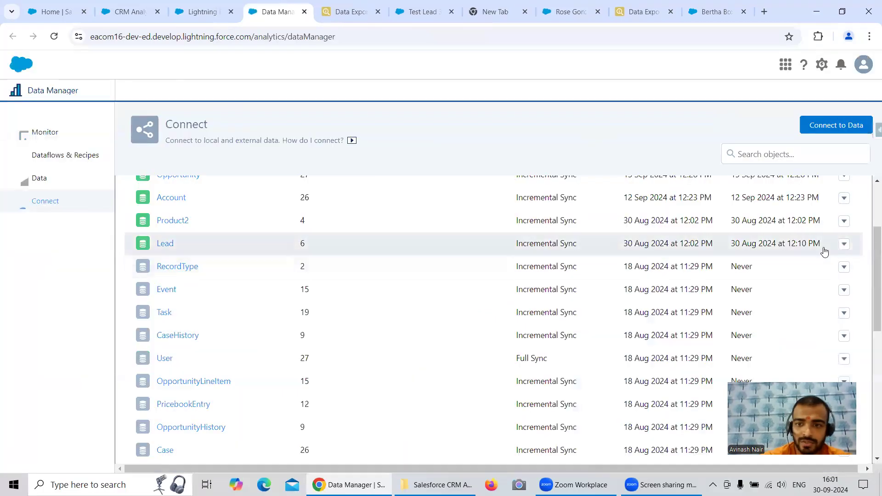
Run a data sync for SFDC_LOCAL's Lead object and go to the job monitor.
left_click(844, 244)
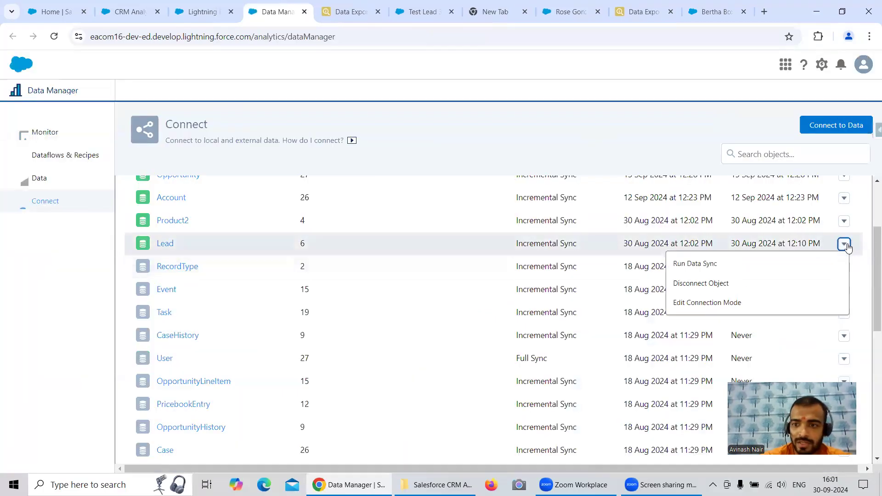
left_click(713, 263)
left_click(707, 288)
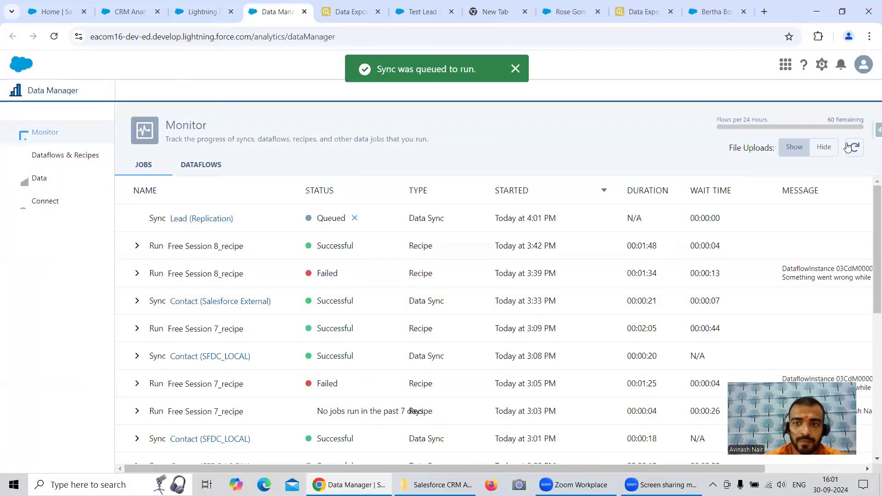
Refresh the job monitor repeatedly to follow the progress of the Lead data sync.
left_click(854, 148)
left_click(855, 149)
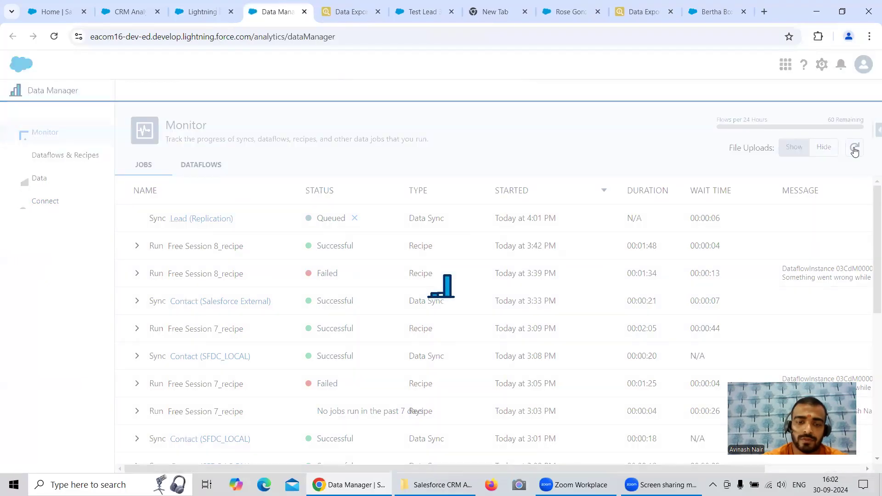
left_click(855, 149)
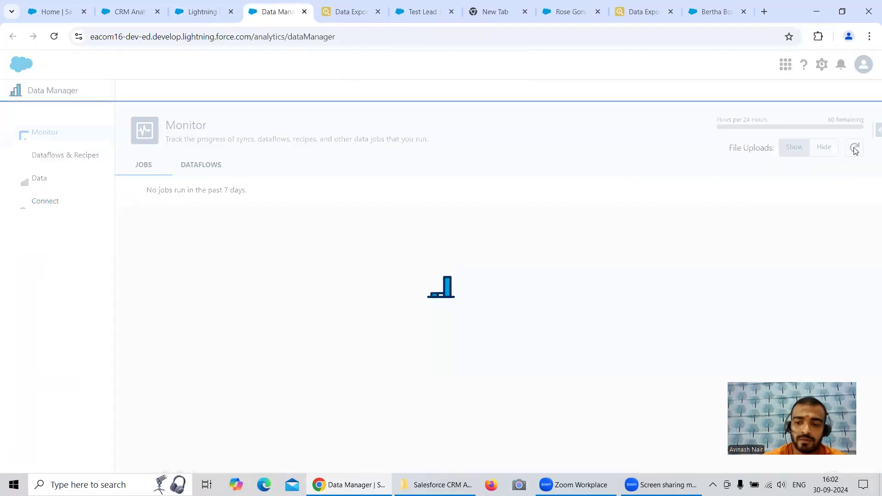
left_click(854, 149)
left_click(854, 148)
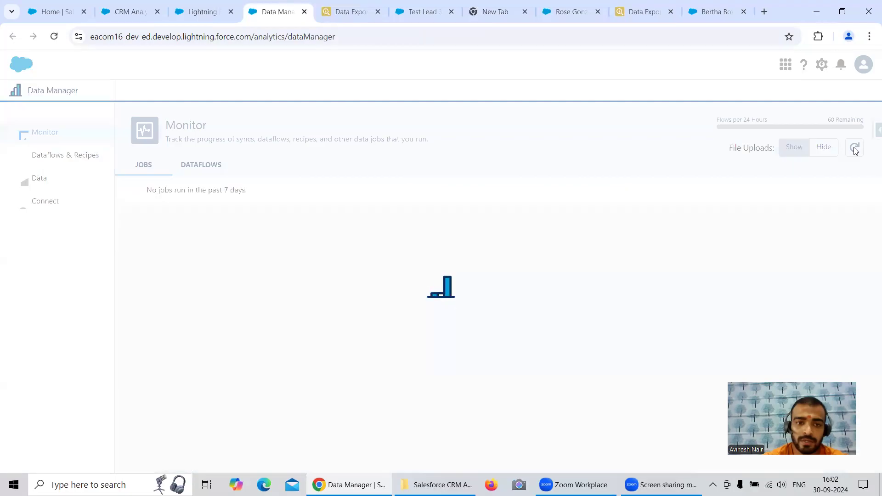
left_click(854, 149)
left_click(854, 149)
left_click(855, 149)
left_click(855, 149)
left_click(854, 149)
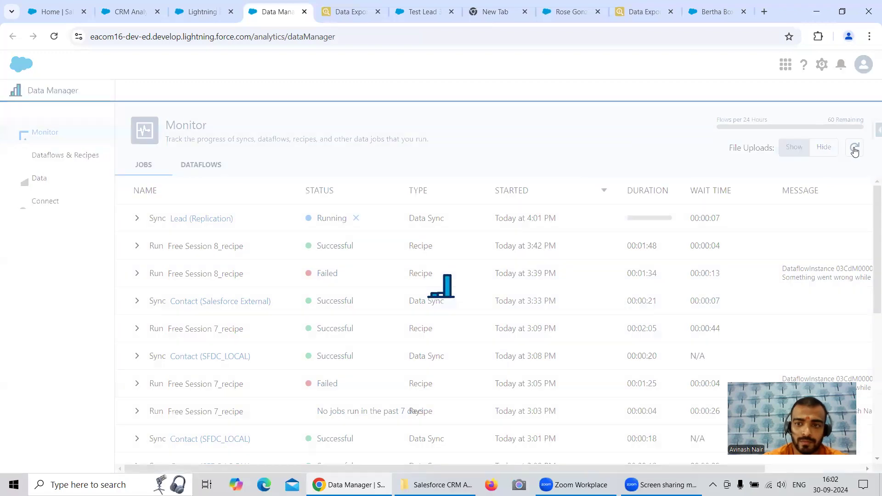
left_click(855, 149)
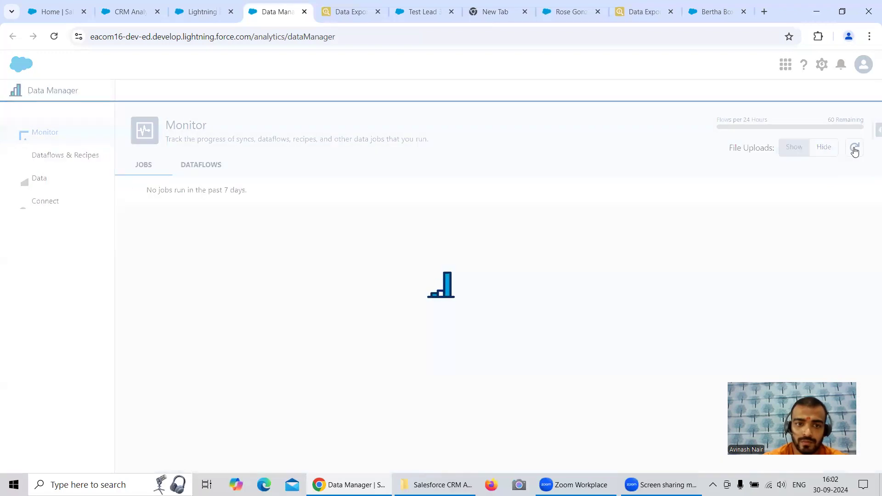
left_click(854, 149)
left_click(855, 148)
left_click(855, 149)
left_click(855, 149)
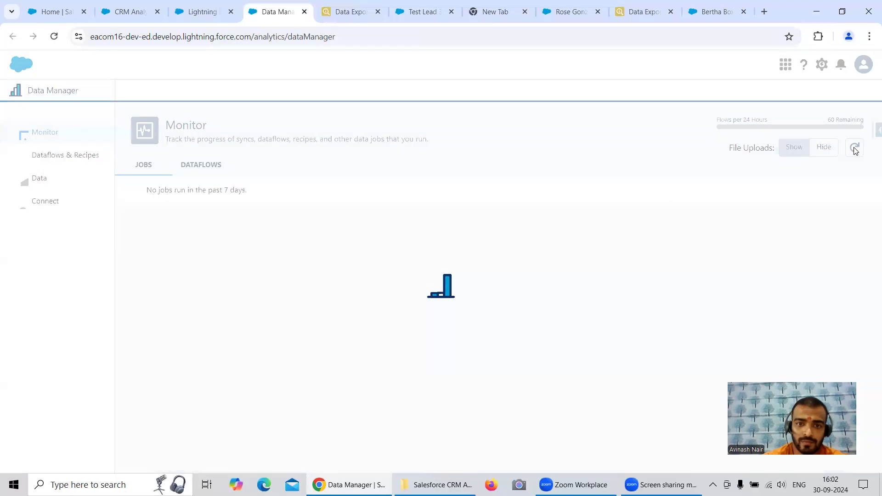
left_click(855, 149)
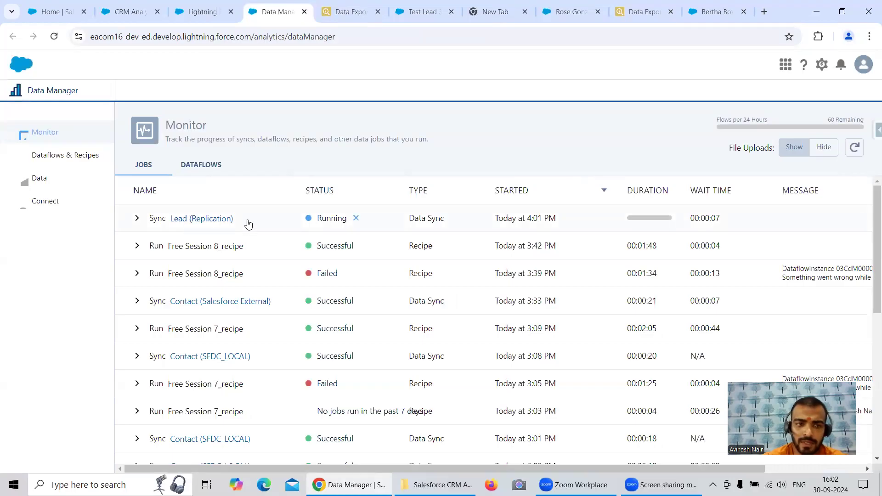
Add Company to the Lead object's synced fields and save the object settings.
left_click(195, 219)
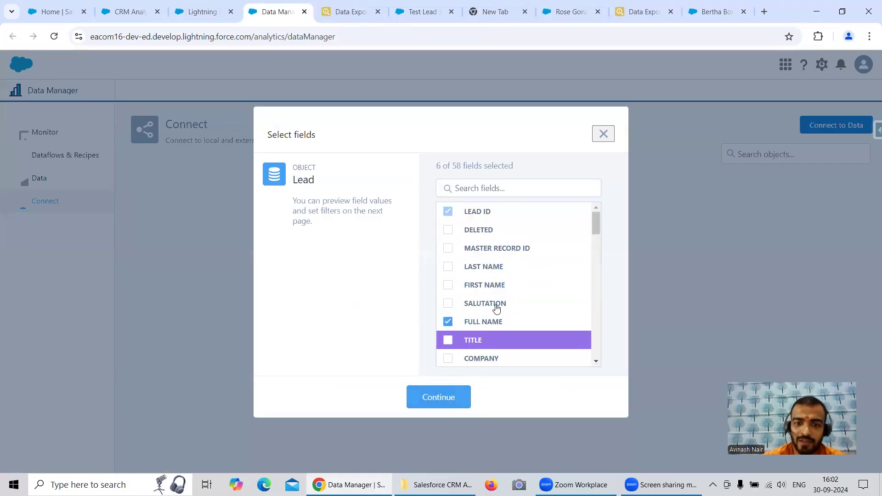
scroll(488, 335, "down", 1)
left_click(451, 301)
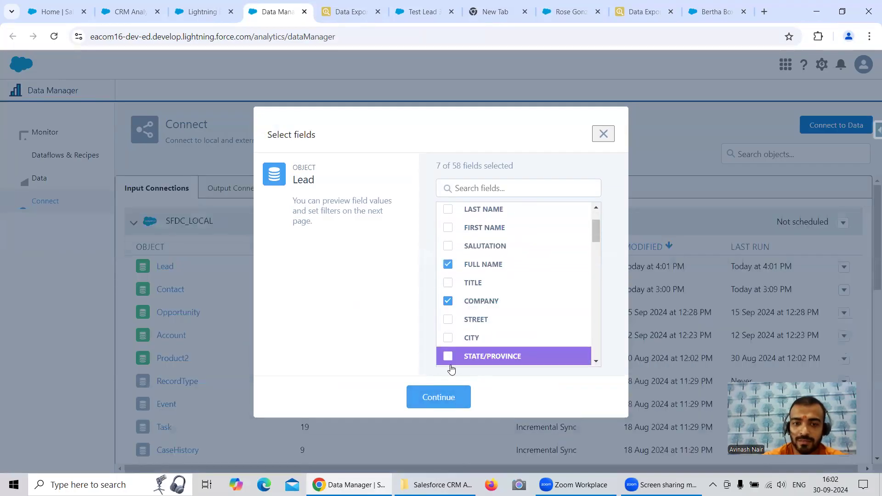
left_click(448, 397)
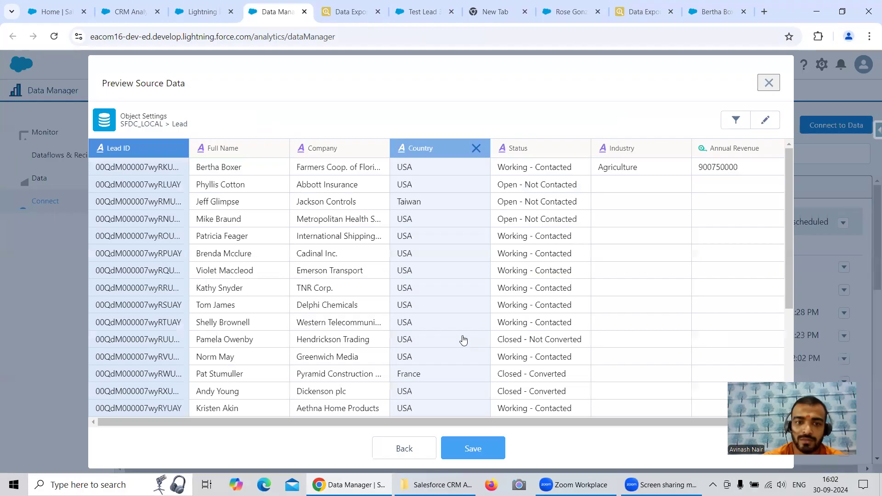
left_click(473, 448)
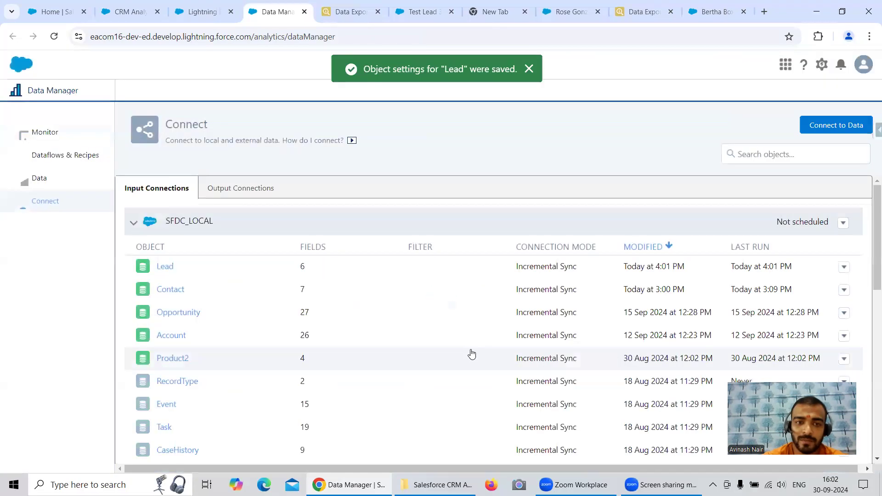
Add Last Name to the synced fields of SFDC_LOCAL's Lead object and save the object settings.
left_click(46, 133)
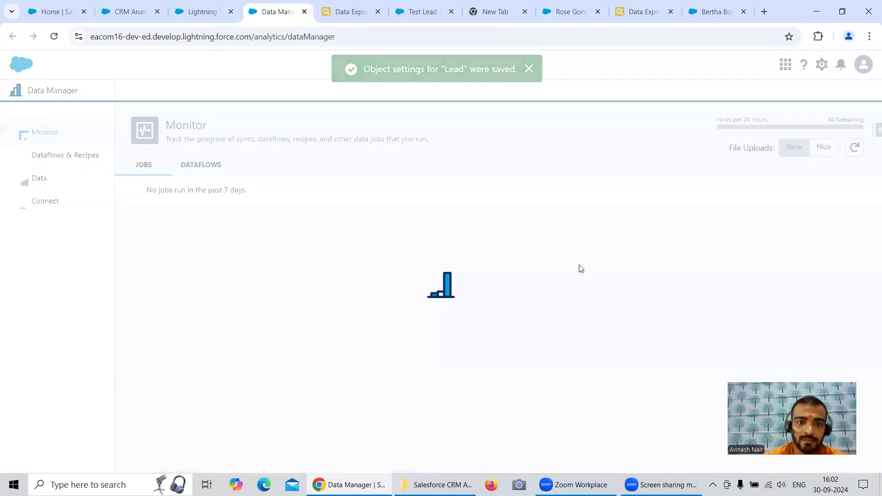
left_click(50, 203)
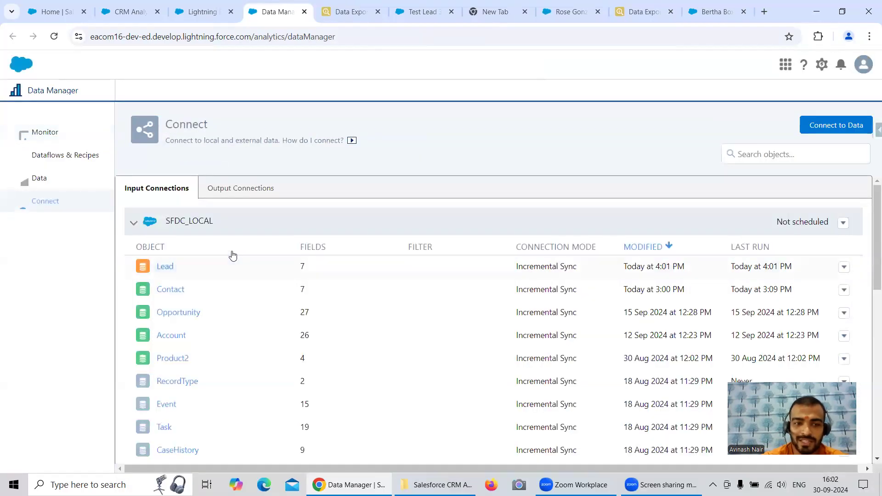
scroll(220, 243, "down", 1)
left_click(168, 209)
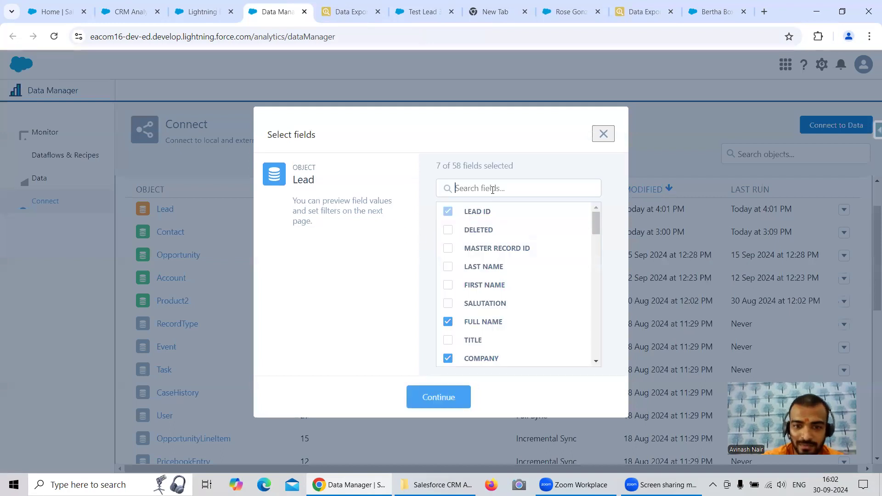
left_click(494, 272)
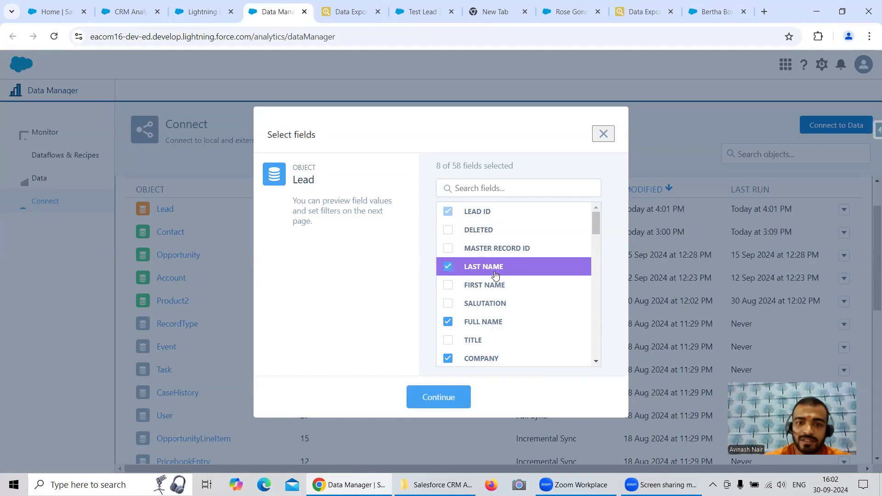
left_click(452, 397)
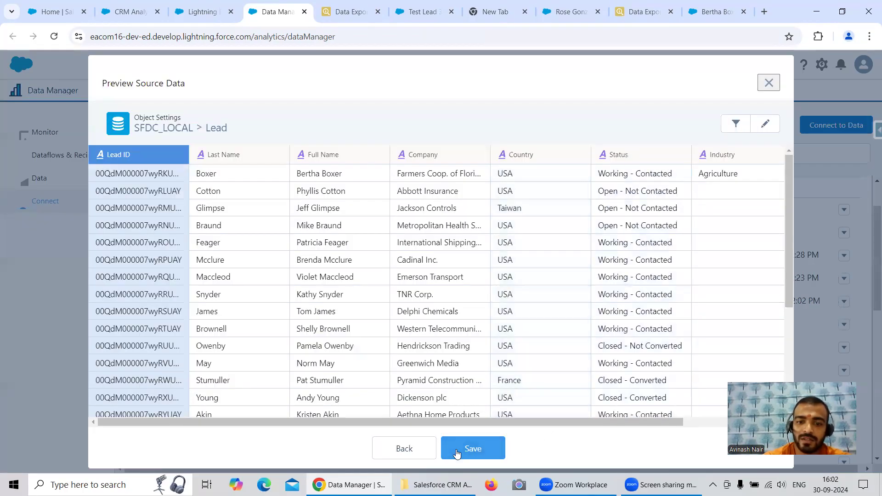
left_click(457, 453)
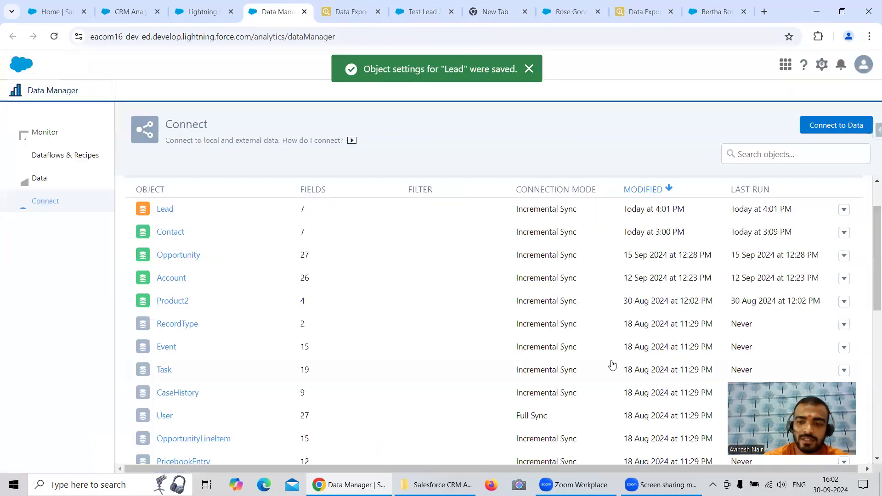
Run a full data sync for SFDC_LOCAL's Lead object.
left_click(844, 209)
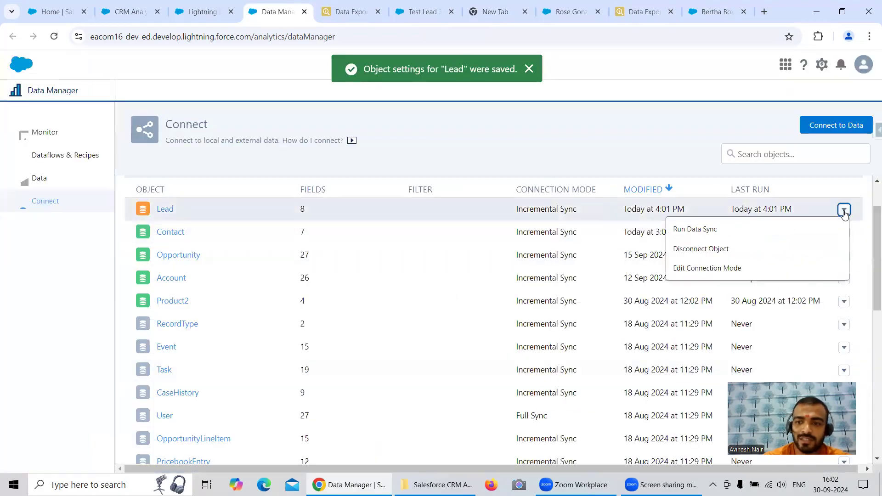
left_click(716, 229)
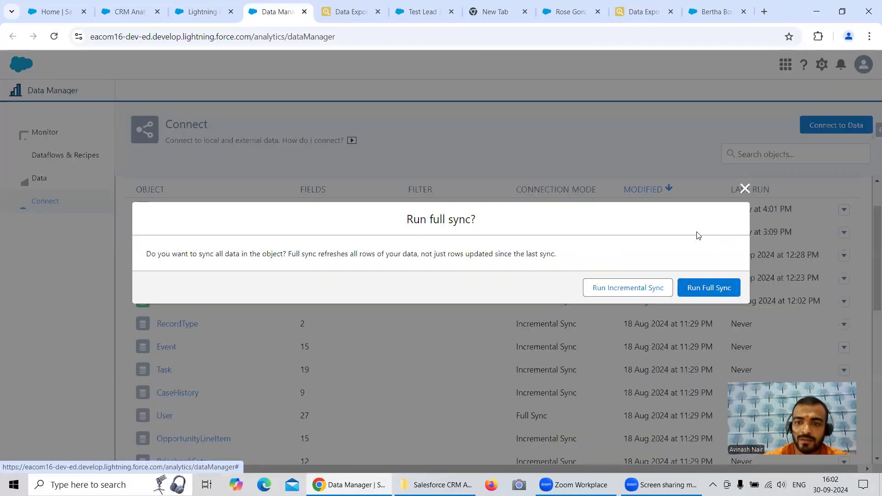
left_click(705, 281)
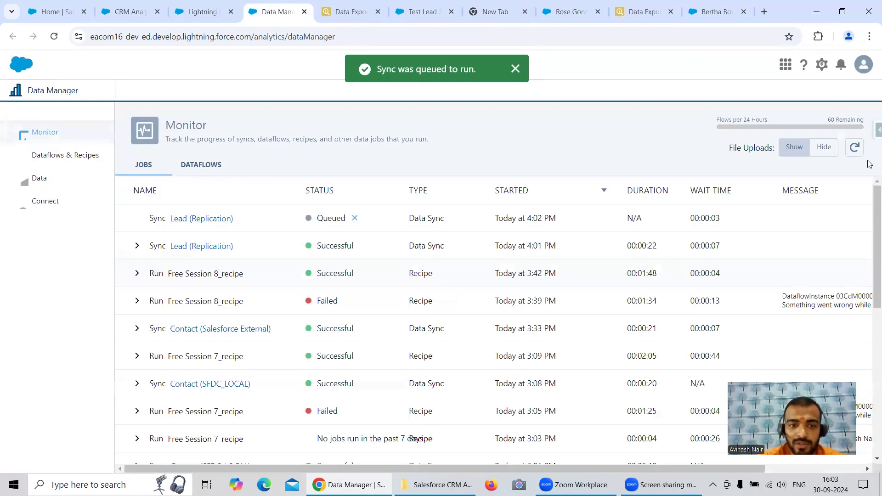
Refresh the job monitor until the newest Lead replication sync finishes.
left_click(857, 147)
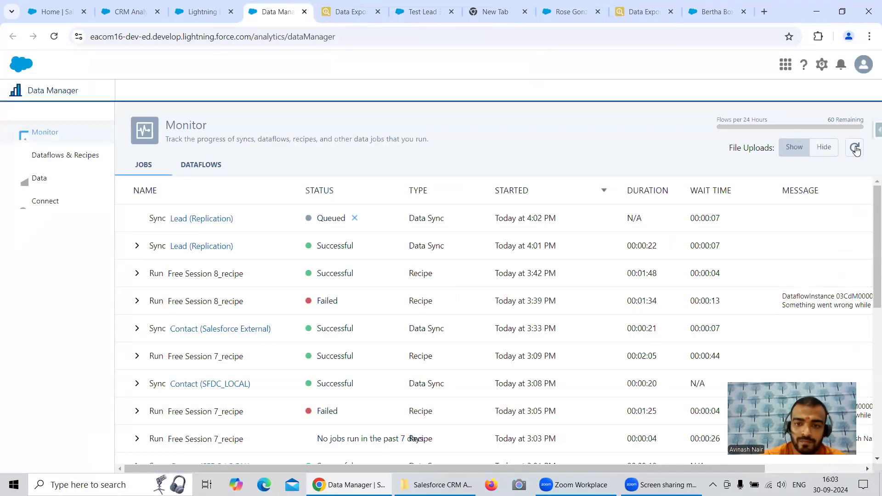
left_click(857, 148)
left_click(856, 148)
left_click(857, 148)
left_click(857, 148)
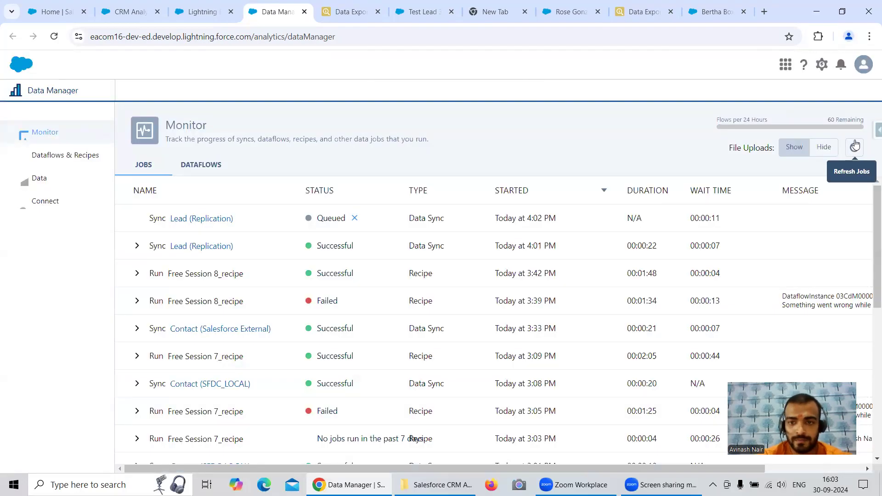
left_click(855, 147)
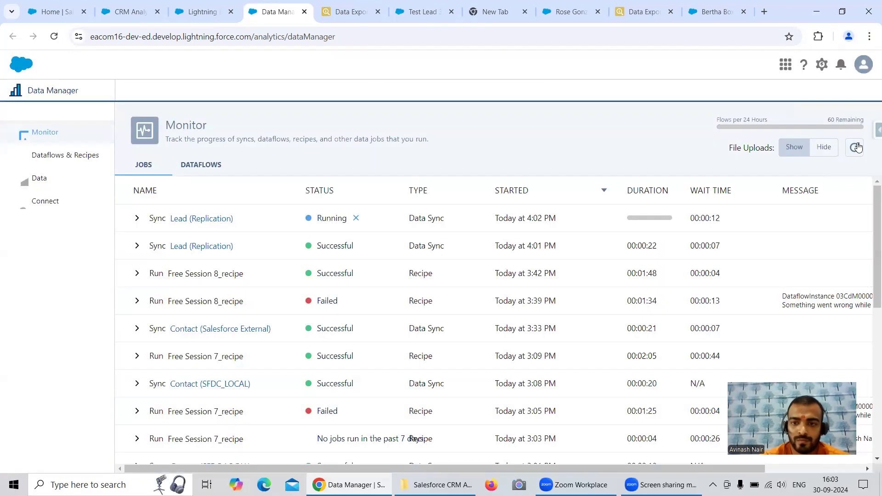
left_click(859, 149)
left_click(861, 149)
left_click(860, 150)
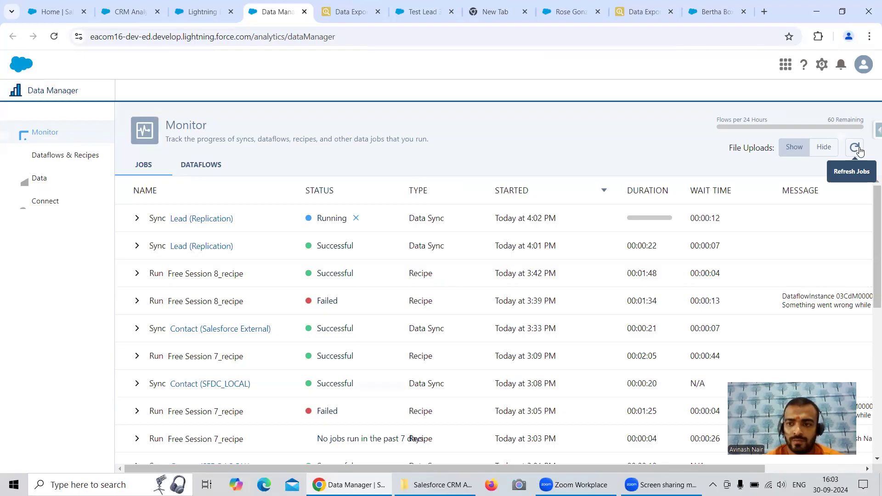
left_click(855, 148)
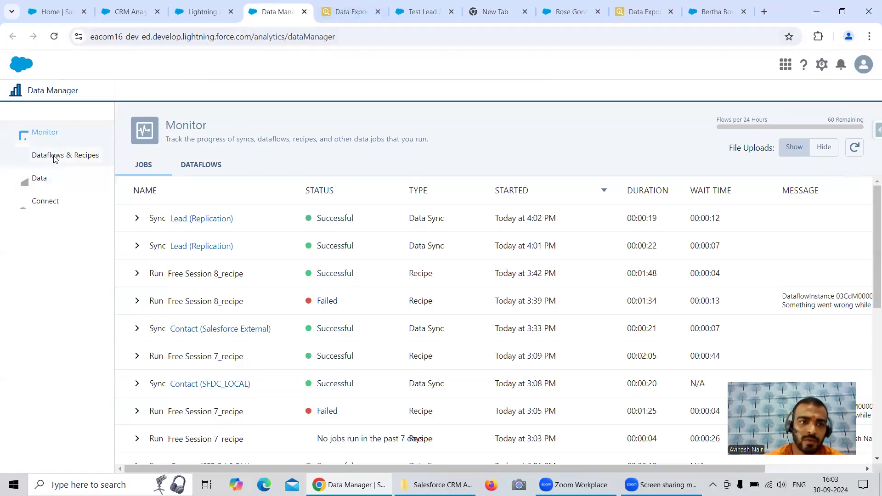
Open the Free Session 8 recipe and start adding input data to it.
left_click(69, 156)
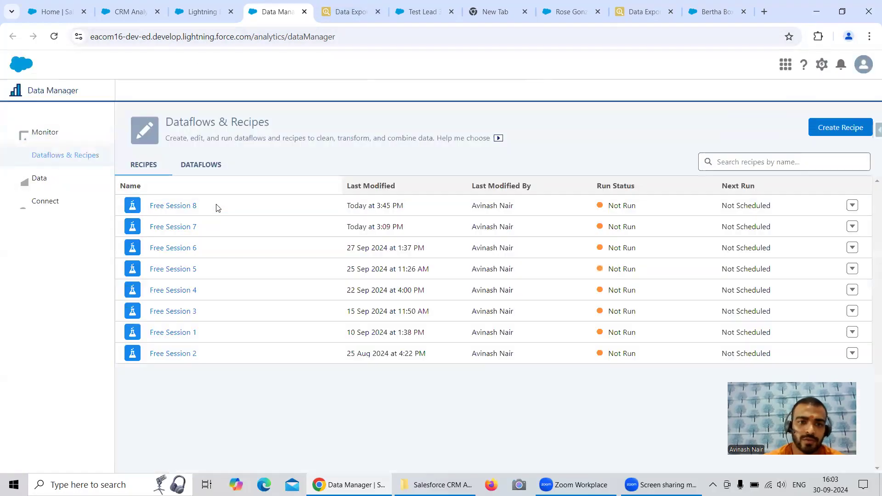
left_click(185, 210)
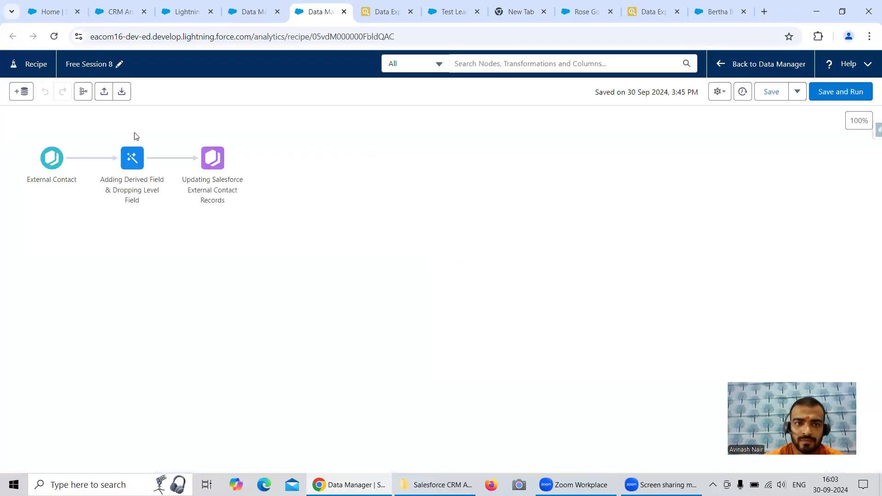
left_click(21, 92)
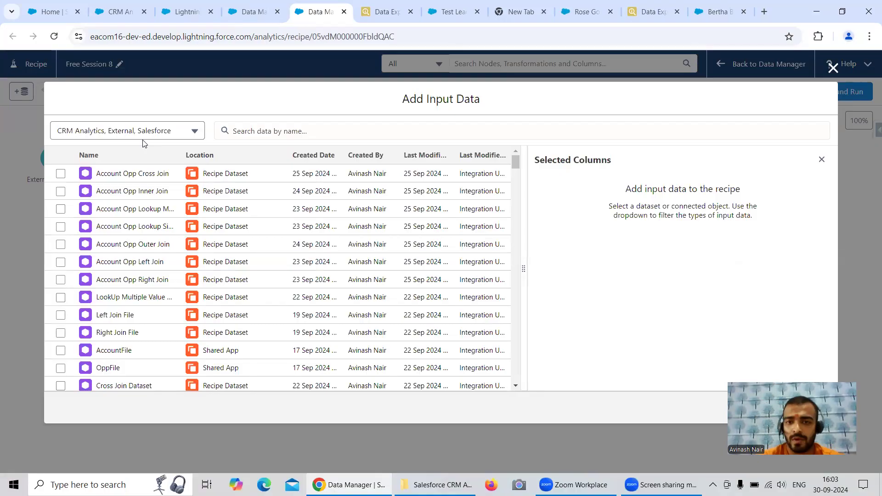
Limit the input data list to external connected objects and select Salesforce External's Lead object.
left_click(107, 133)
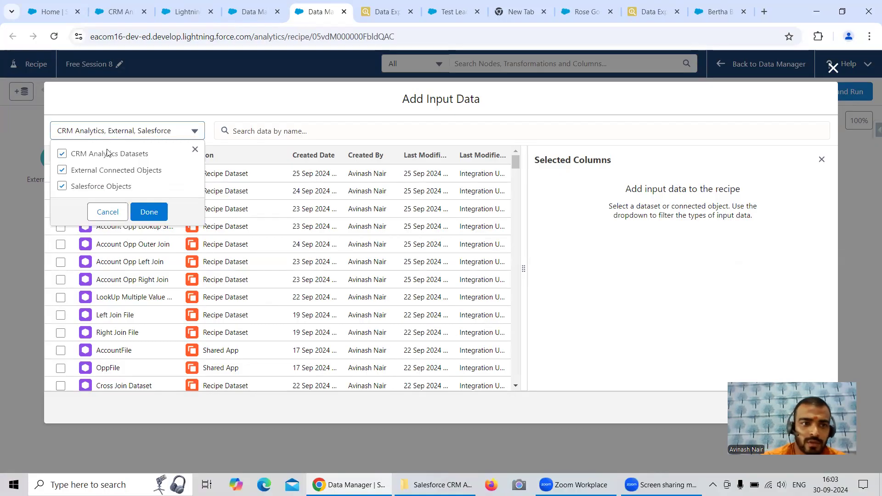
left_click(63, 157)
left_click(62, 186)
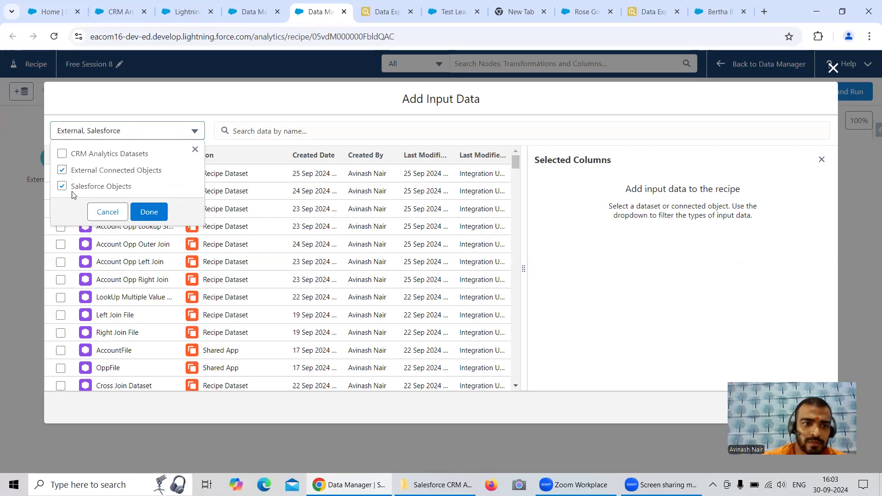
left_click(146, 212)
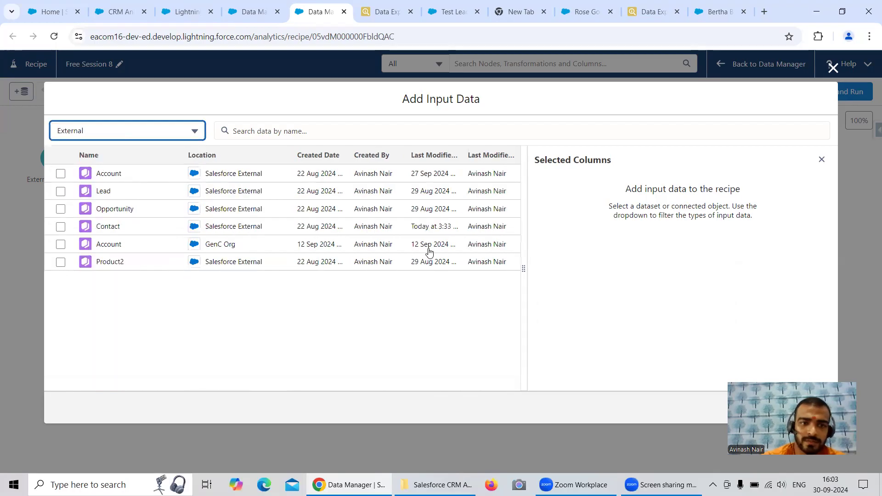
left_click(60, 191)
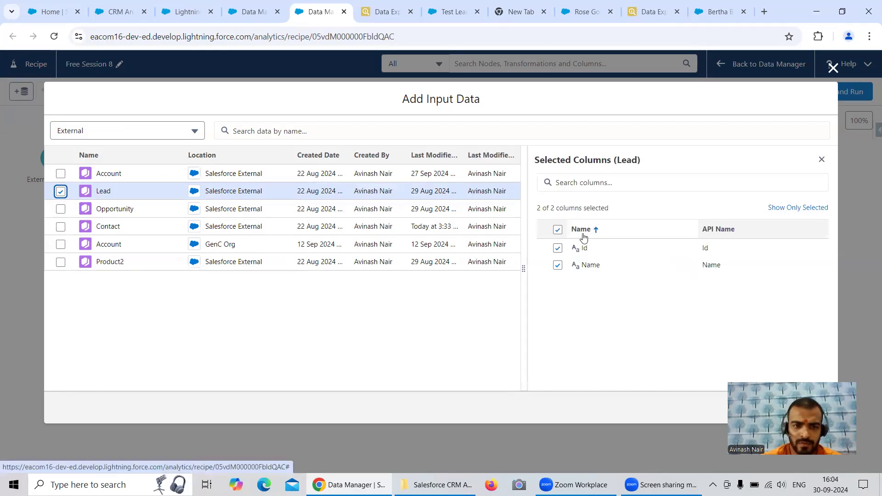
Limit the input data list to Salesforce objects and select SFDC_LOCAL's Lead object.
left_click(91, 132)
left_click(64, 153)
left_click(62, 170)
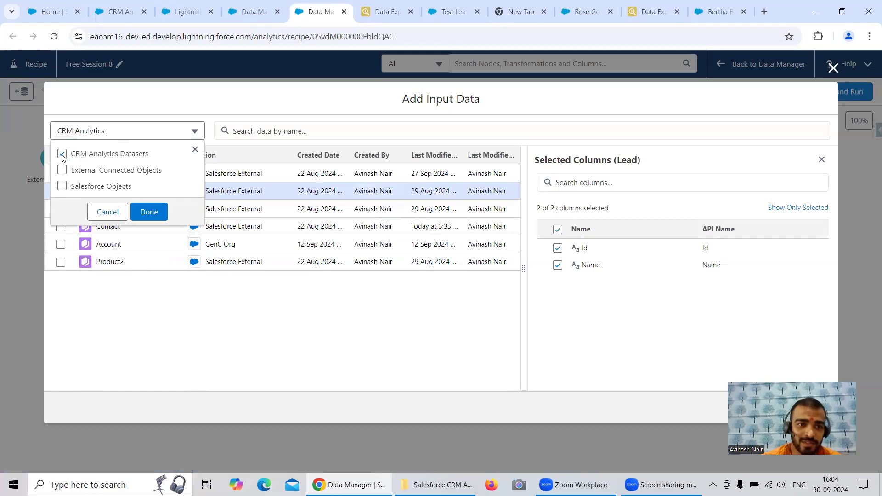
left_click(62, 186)
left_click(149, 212)
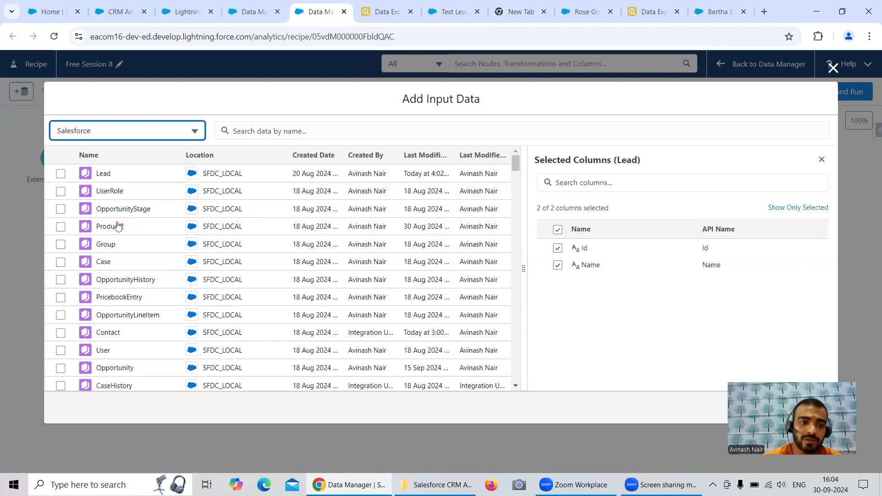
left_click(61, 174)
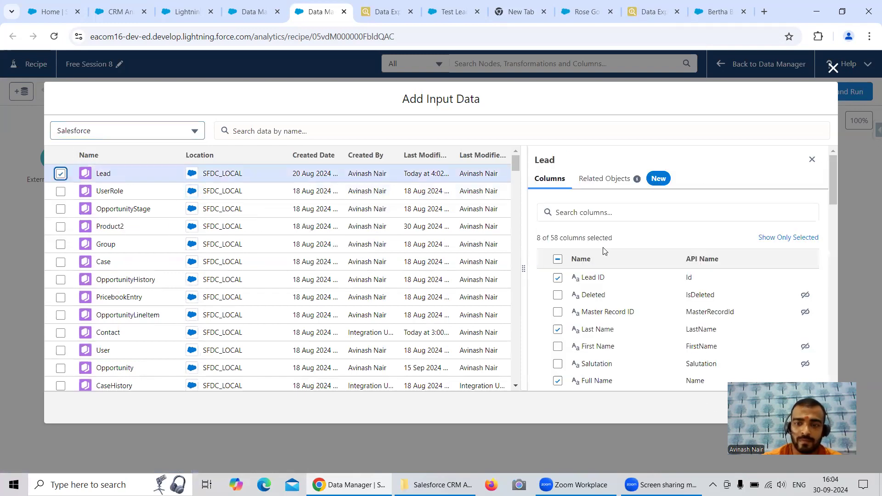
Clear the default column selection of SFDC_LOCAL's Lead and select the Last Name and Company columns.
left_click(557, 260)
left_click(558, 260)
left_click(557, 260)
left_click(557, 277)
left_click(558, 260)
left_click(557, 260)
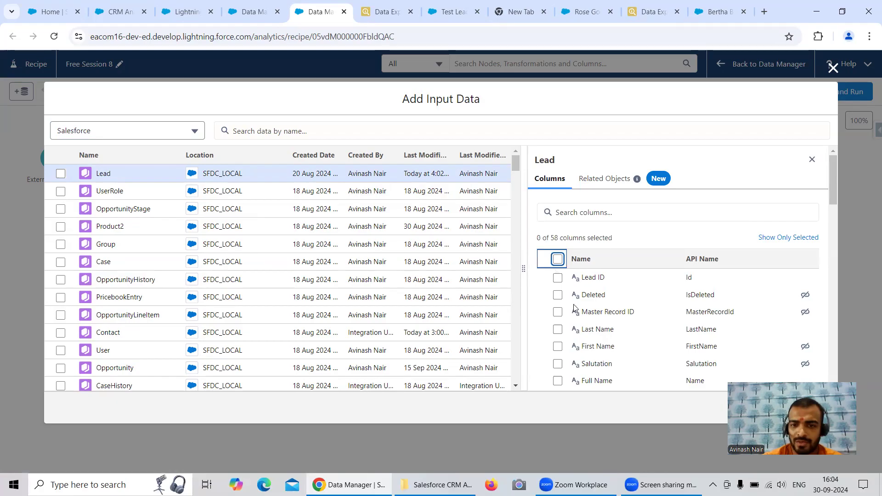
left_click(558, 329)
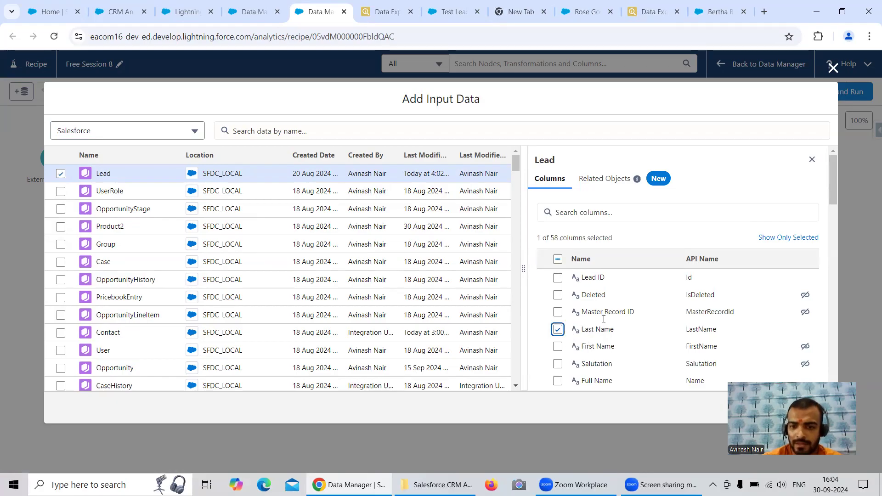
scroll(582, 340, "down", 1)
left_click(558, 358)
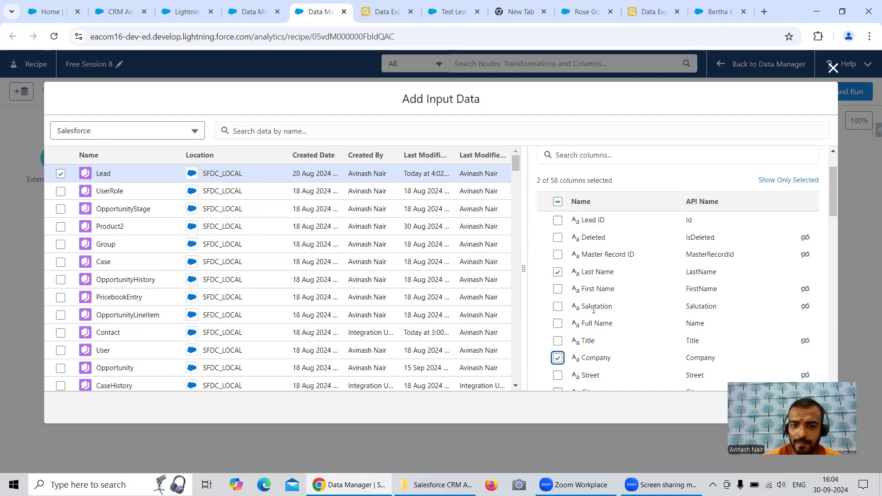
Search the Lead columns for "Ind" and select the Industry column.
scroll(611, 301, "down", 2)
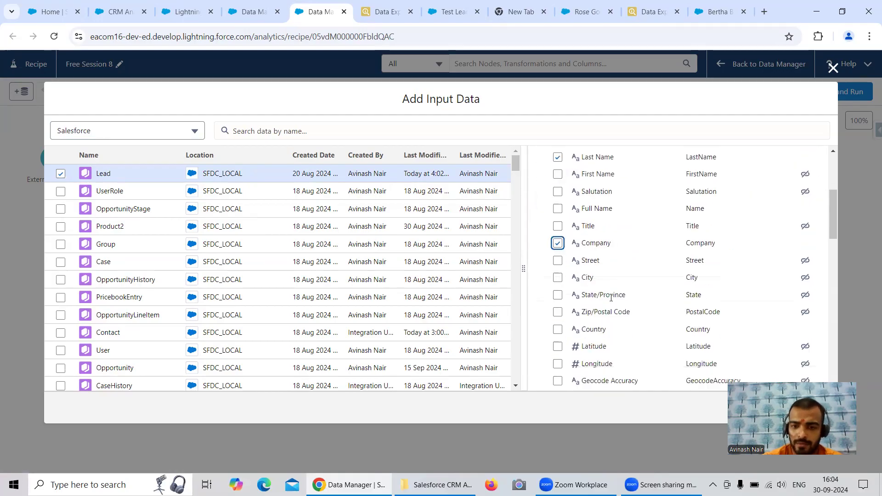
scroll(611, 298, "down", 1)
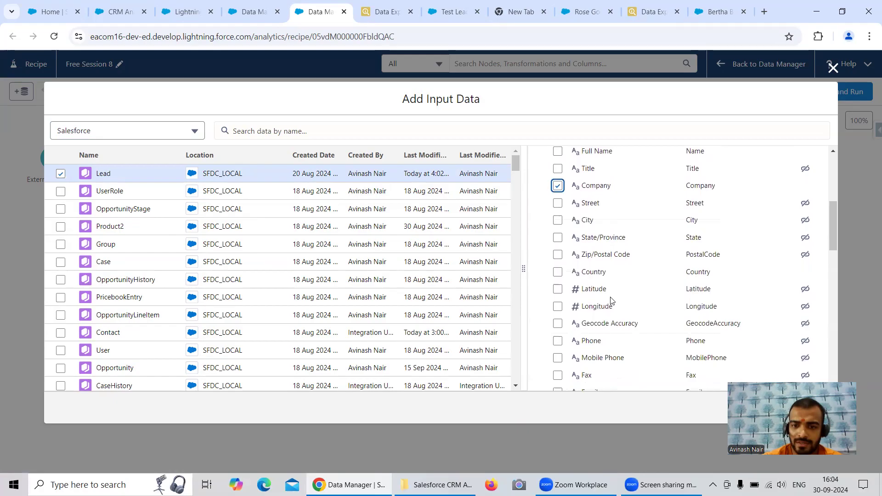
scroll(612, 302, "up", 4)
left_click(608, 211)
type("Ind")
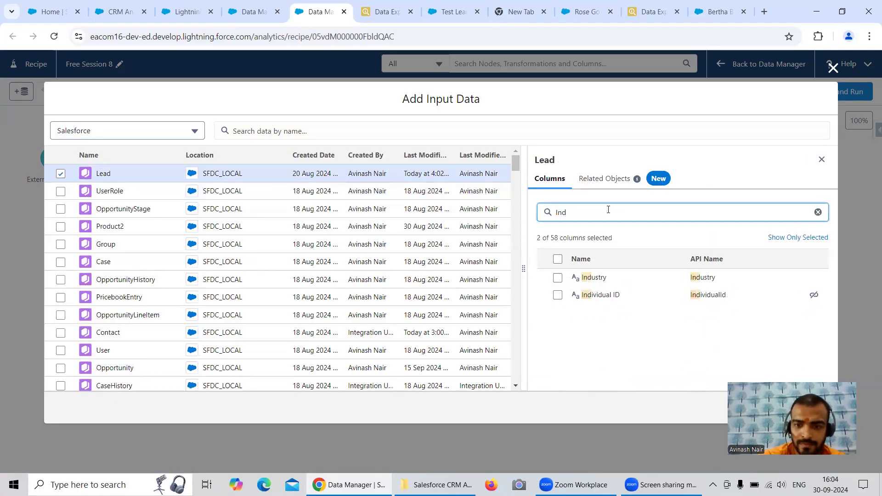
left_click(557, 277)
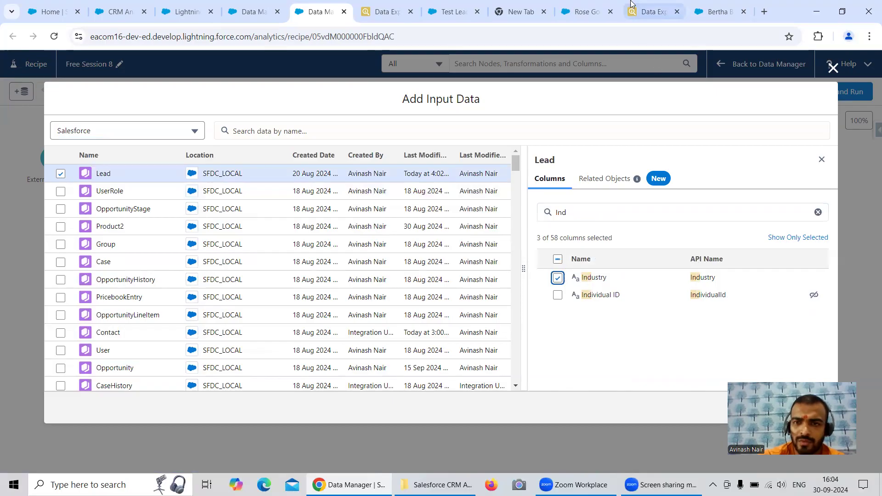
Check the required fields on the lead record in the other org, and add the Status column to the Lead input.
left_click(717, 11)
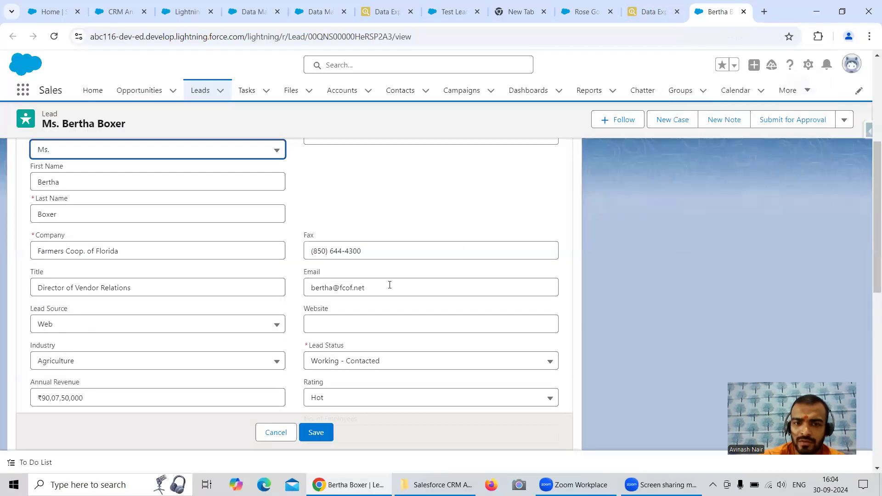
left_click(317, 11)
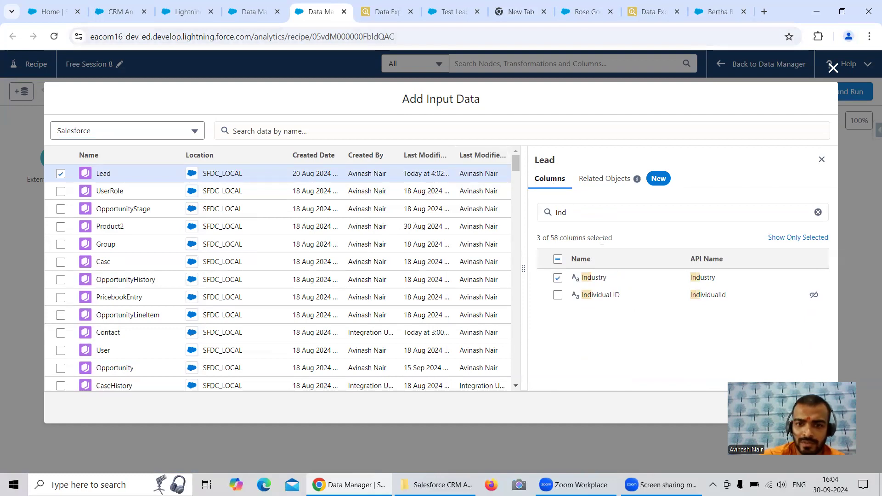
left_click_drag(586, 216, 553, 208)
type("Stat")
left_click(557, 294)
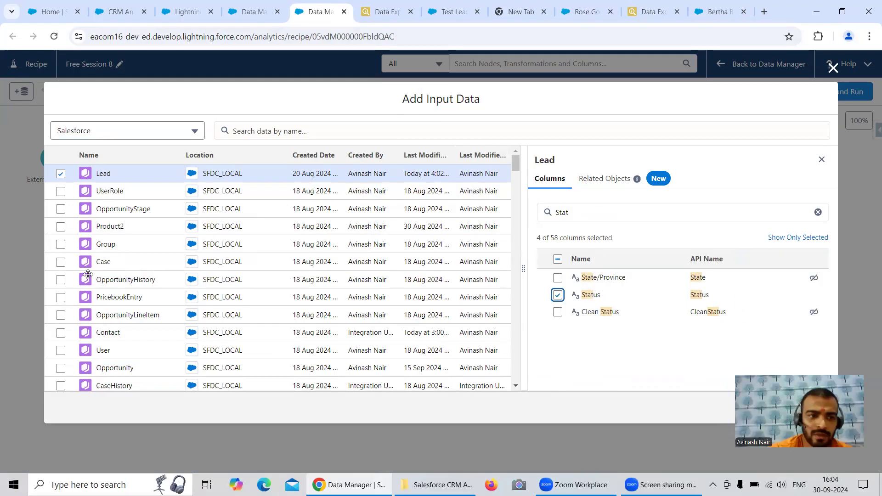
Inspect the newly added Lead input nodes and delete the one from Salesforce External.
left_click(50, 244)
scroll(104, 357, "down", 1)
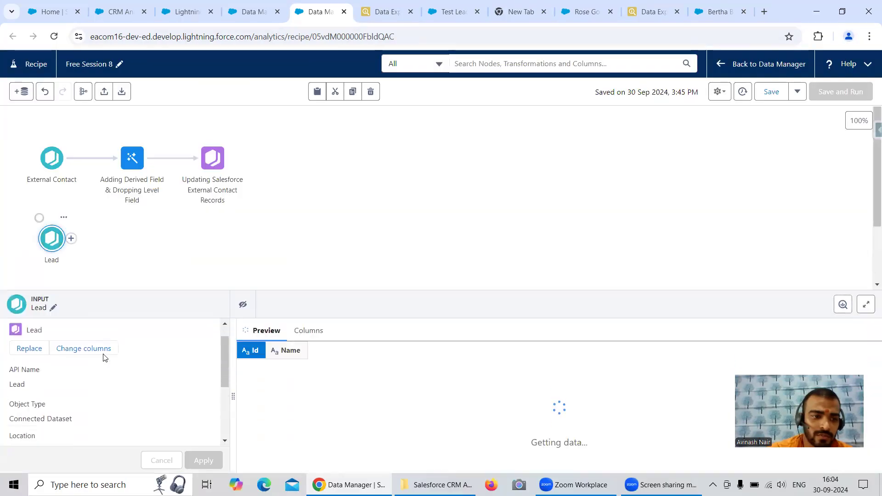
left_click(133, 248)
left_click_drag(20, 209, 97, 266)
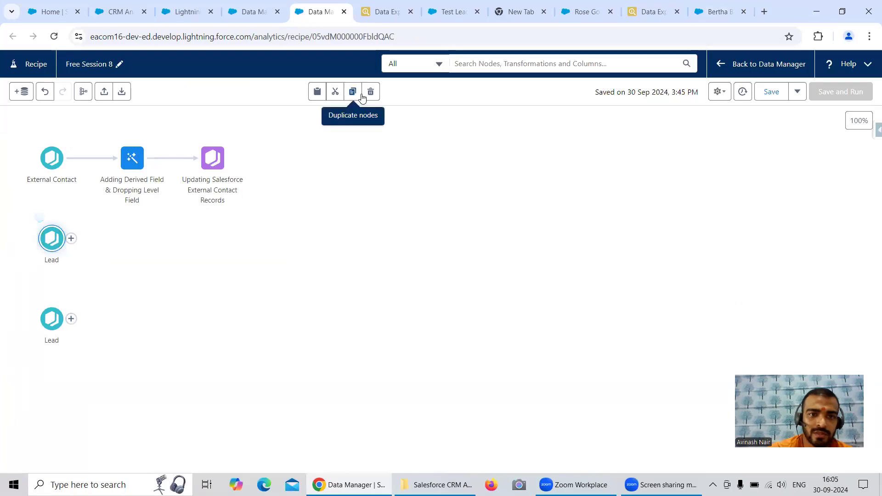
Add a Filter node after the Lead input that keeps rows where Industry equals Utilities, and apply it.
left_click(72, 238)
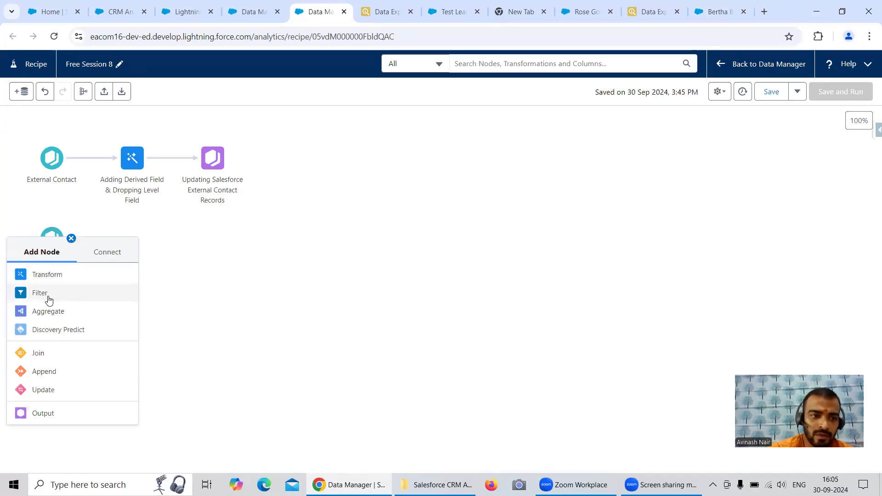
left_click(75, 295)
left_click(115, 169)
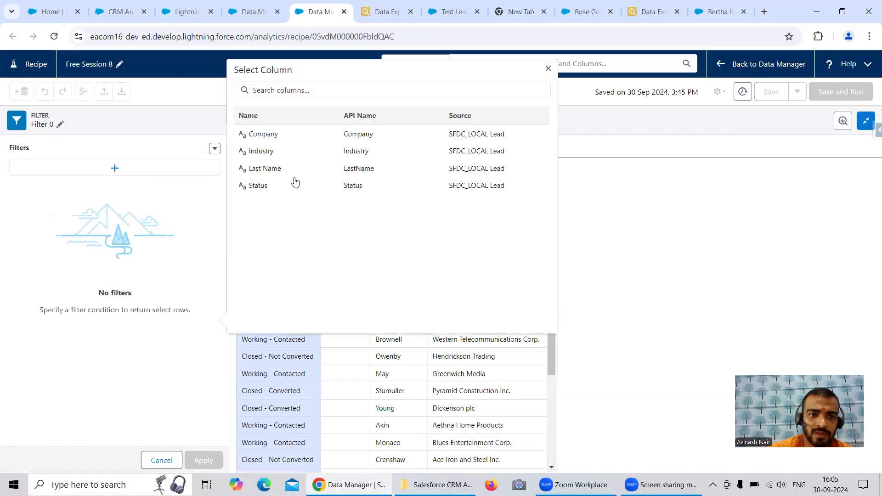
left_click(280, 153)
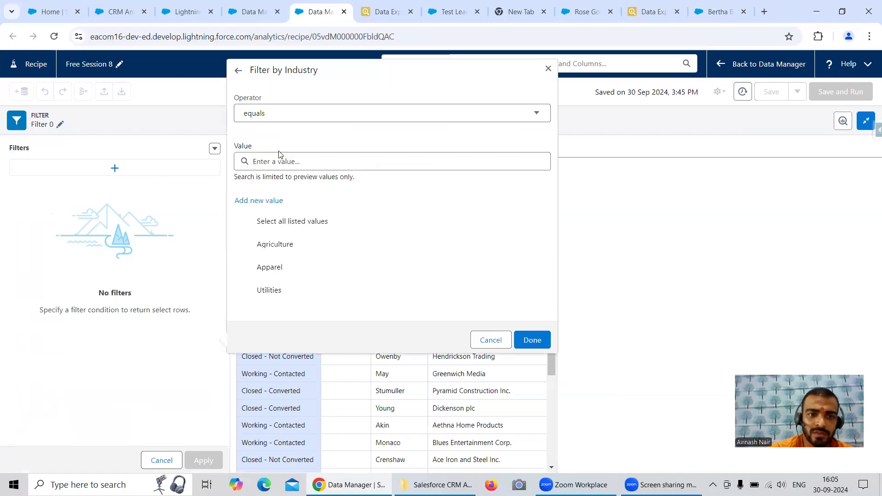
left_click(270, 289)
left_click(529, 340)
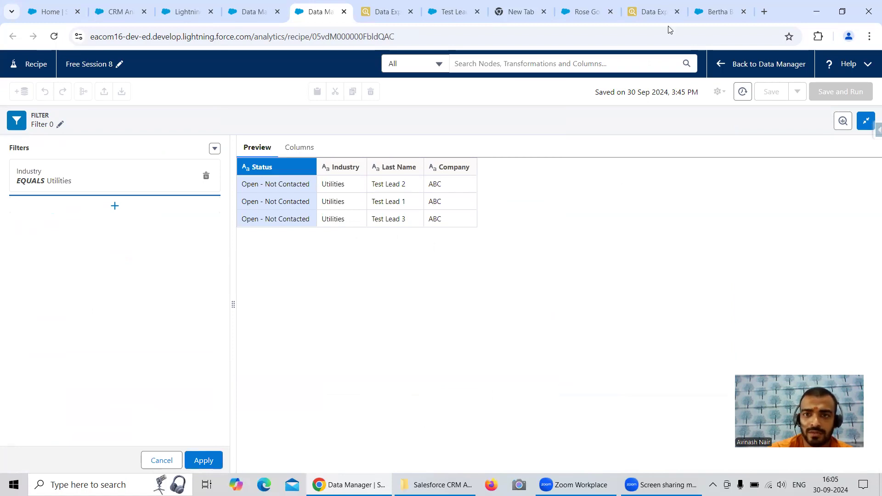
left_click(203, 461)
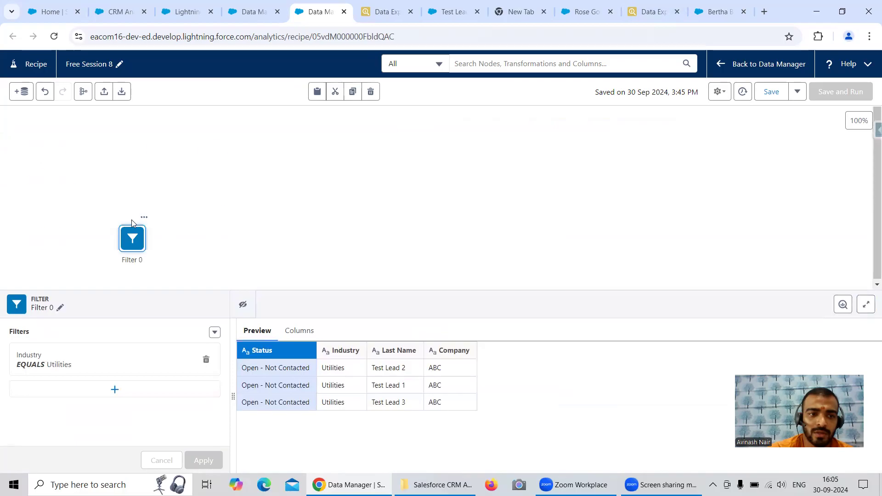
Add an Output node after the filter that writes to the Salesforce_Developer_Org output connection using the INSERT operation.
left_click(151, 238)
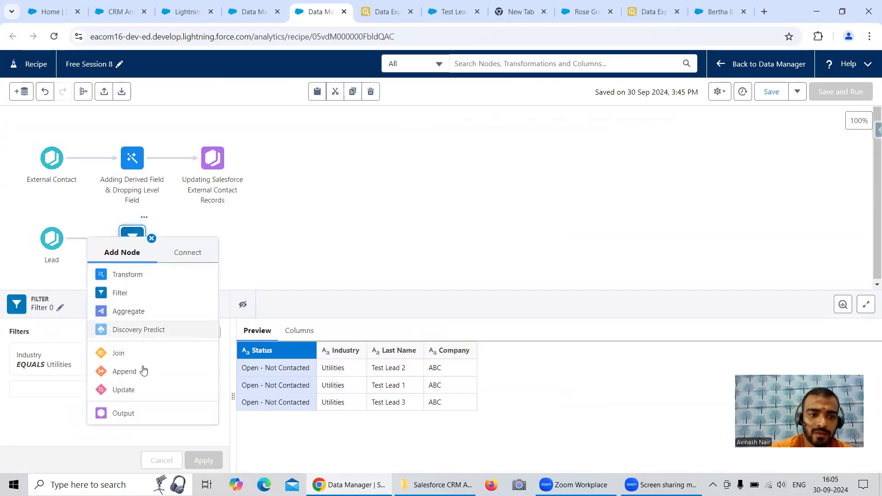
left_click(129, 413)
left_click(102, 170)
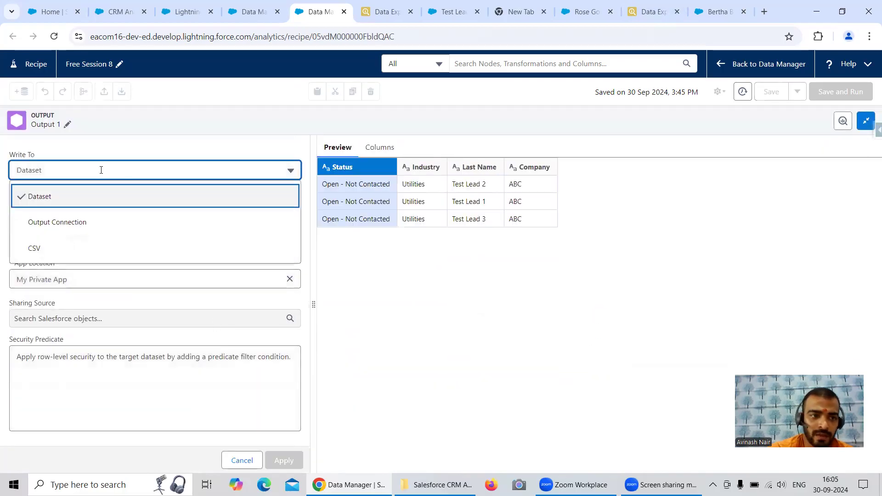
left_click(75, 222)
left_click(112, 208)
left_click(112, 233)
left_click(96, 276)
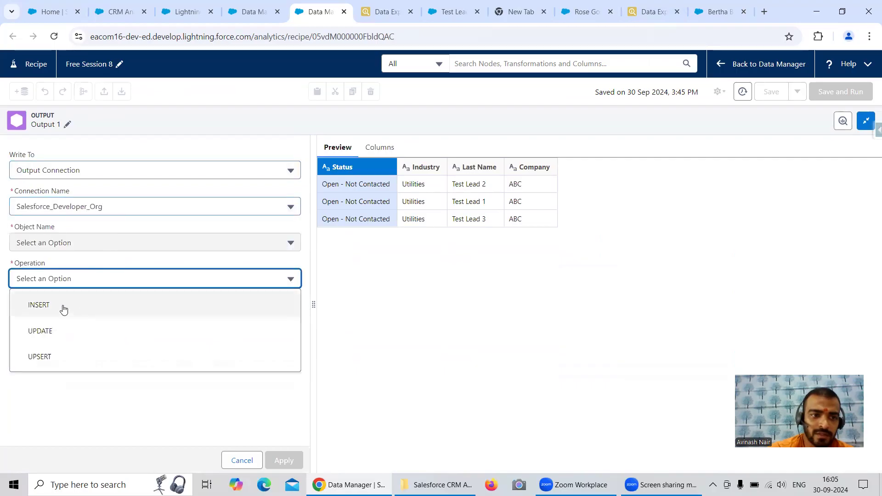
left_click(79, 313)
Set the output's target object to Lead, check the column mapping, and apply the output settings.
left_click(83, 241)
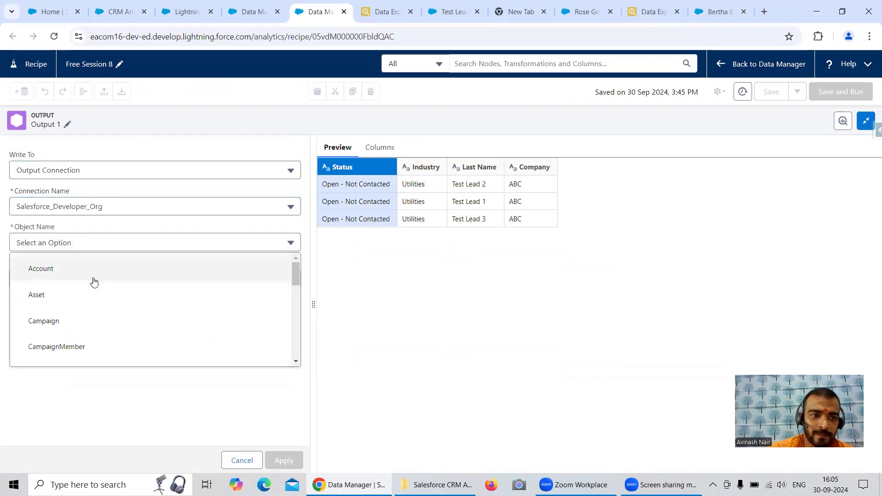
scroll(169, 293, "down", 5)
scroll(169, 290, "down", 2)
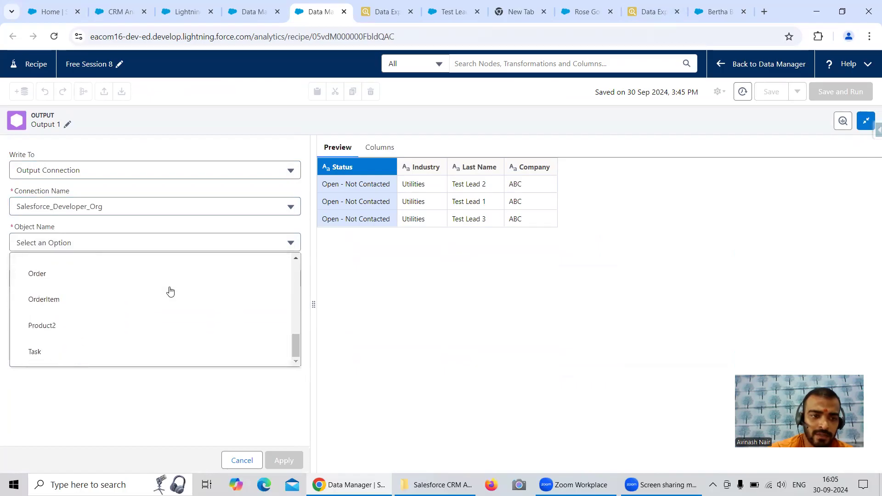
scroll(169, 290, "up", 3)
left_click(33, 314)
scroll(170, 264, "down", 1)
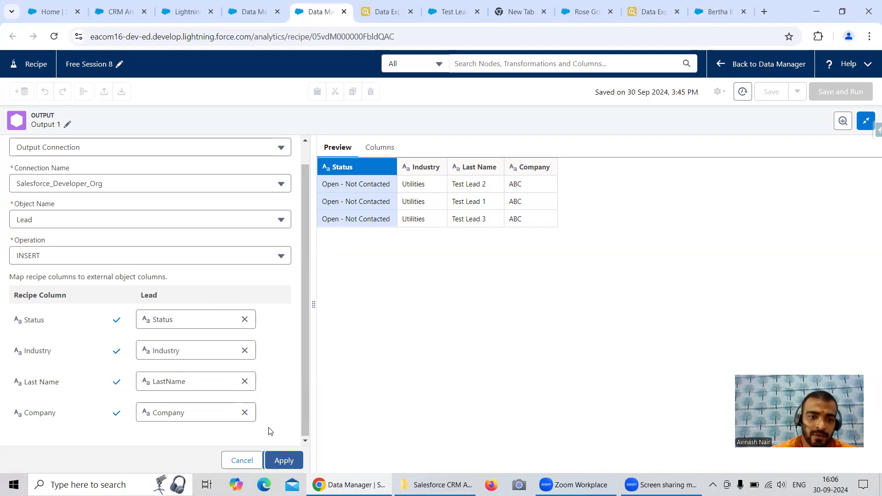
left_click(283, 460)
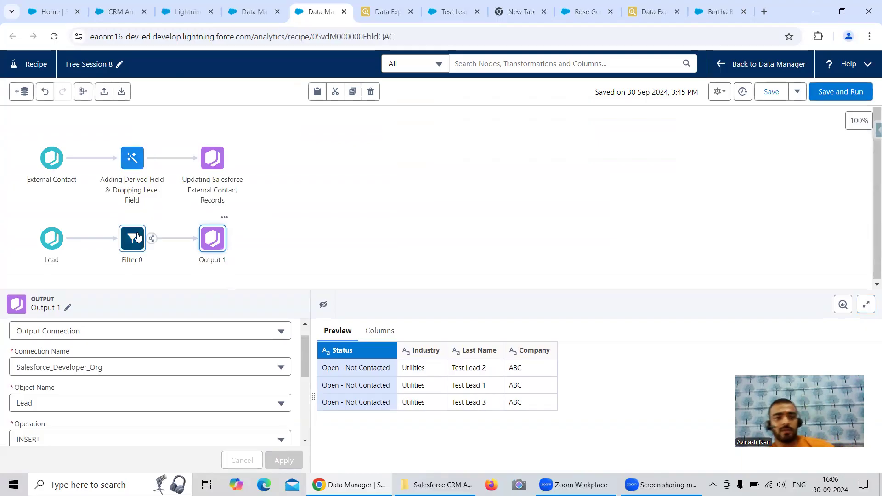
Rename the filter node in the Lead branch to "Filter on Industry".
left_click(137, 237)
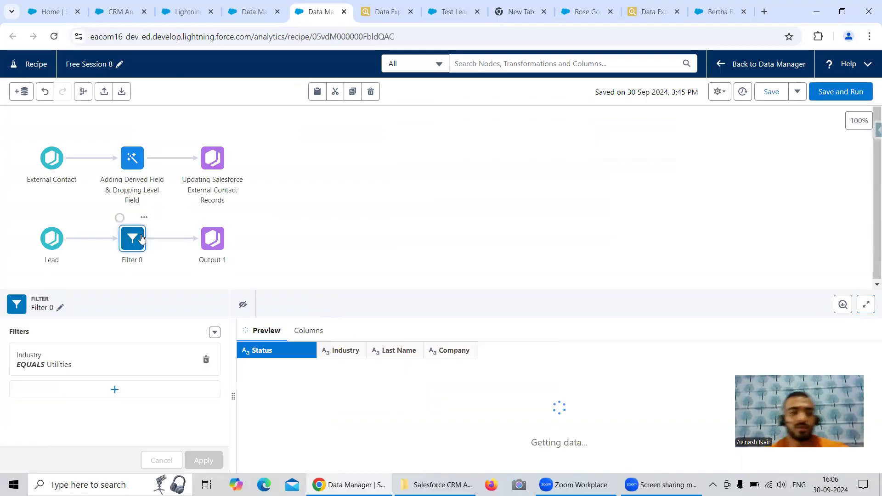
left_click(60, 308)
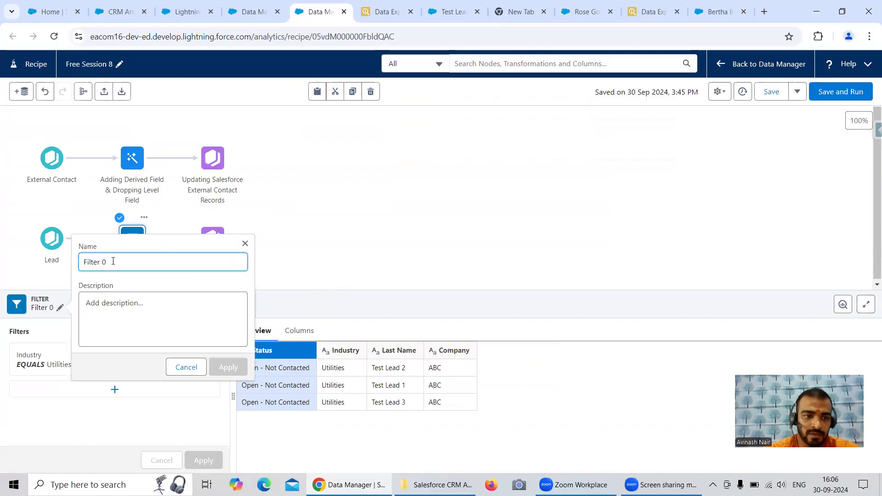
key("BackSpace")
type("o")
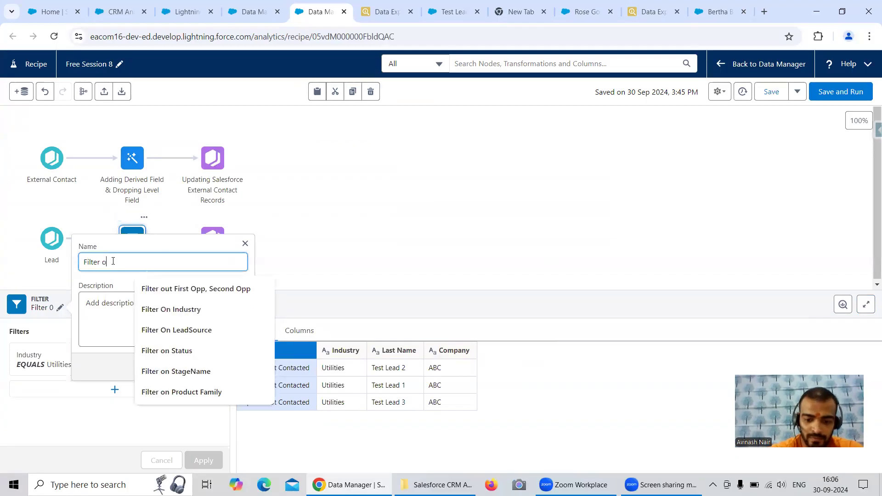
type("n Indistry")
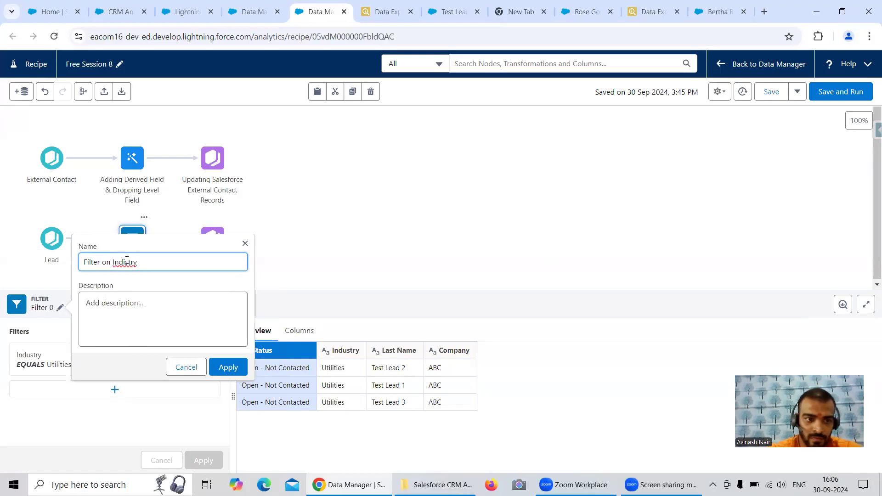
key("Left")
key("Left")
key("Left")
key("Left")
key("BackSpace")
type("u")
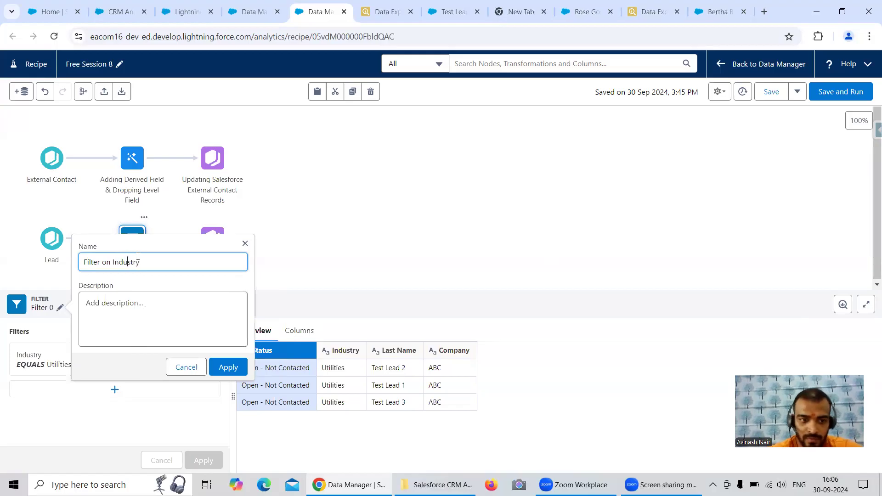
left_click(230, 368)
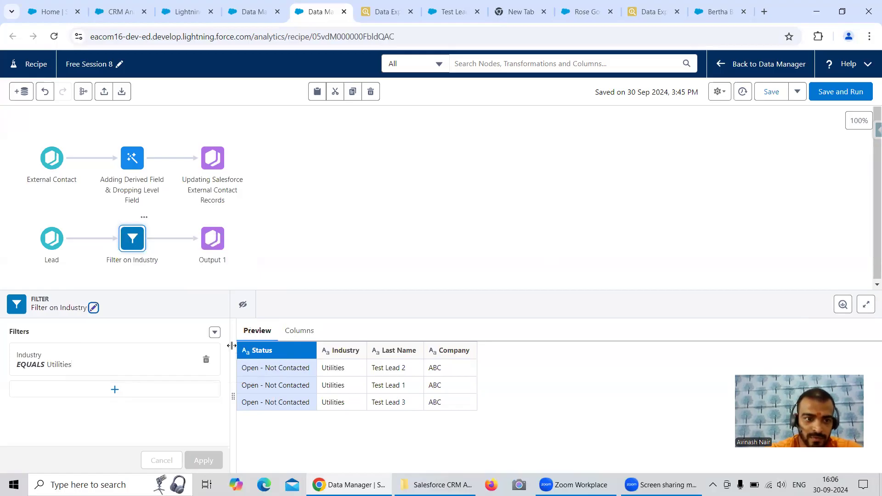
Rename the Lead branch's output node to "Inserting to Salesforce External Lead Object".
left_click(215, 240)
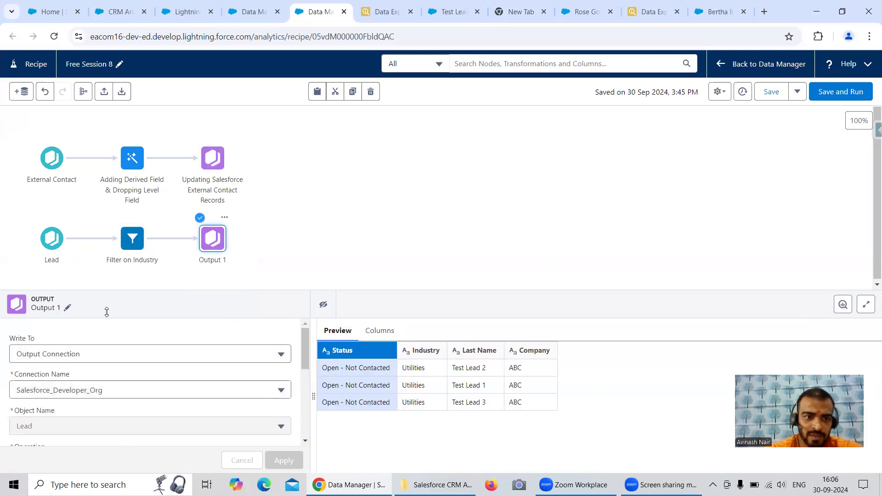
left_click(68, 308)
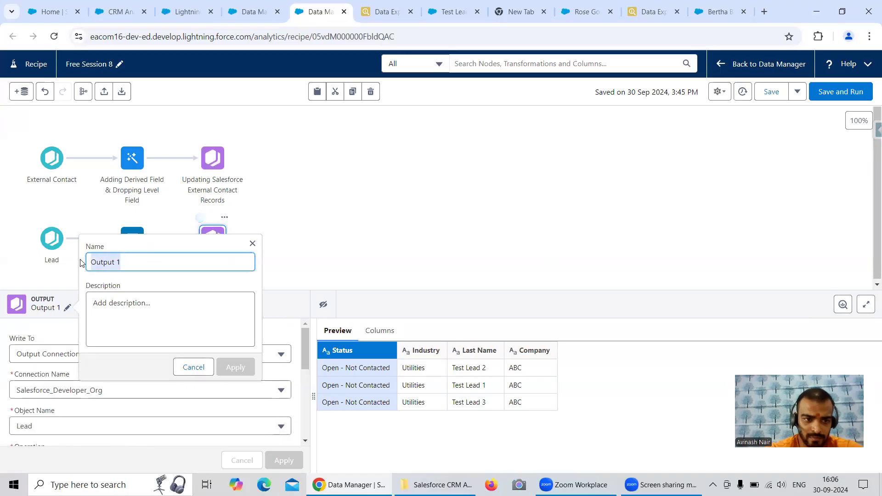
type("Inser")
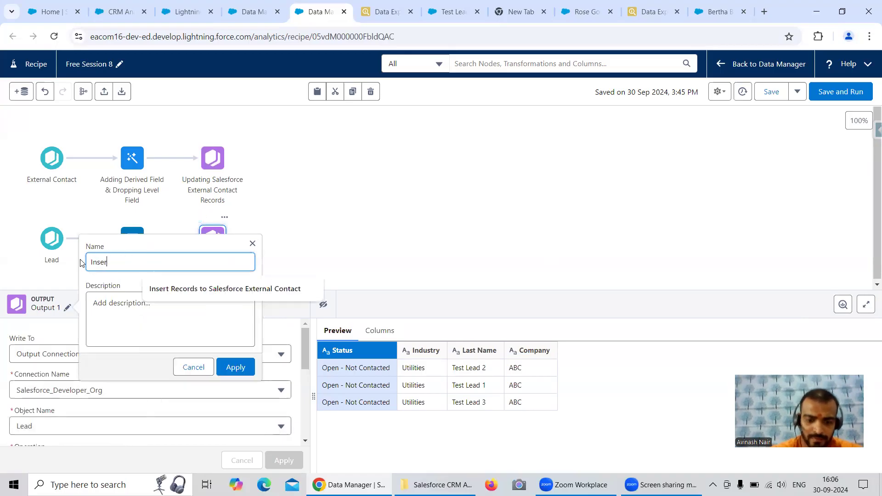
type("ti")
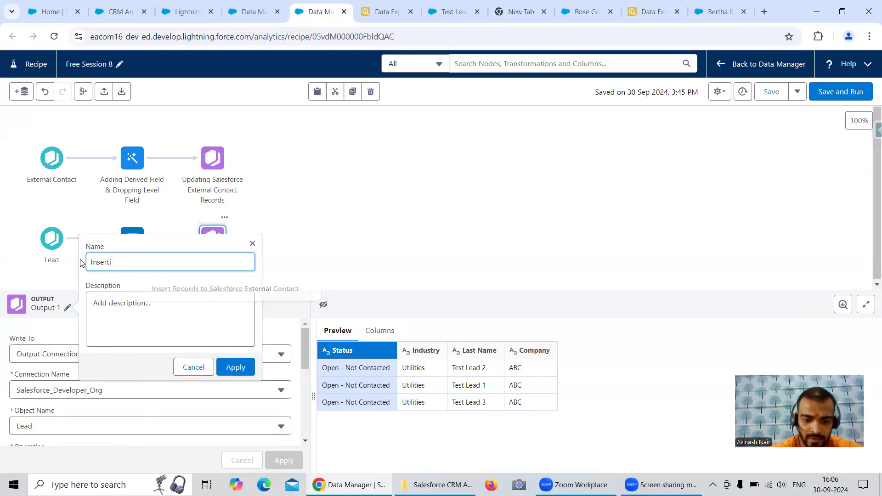
type("ng to Salesforce External Le")
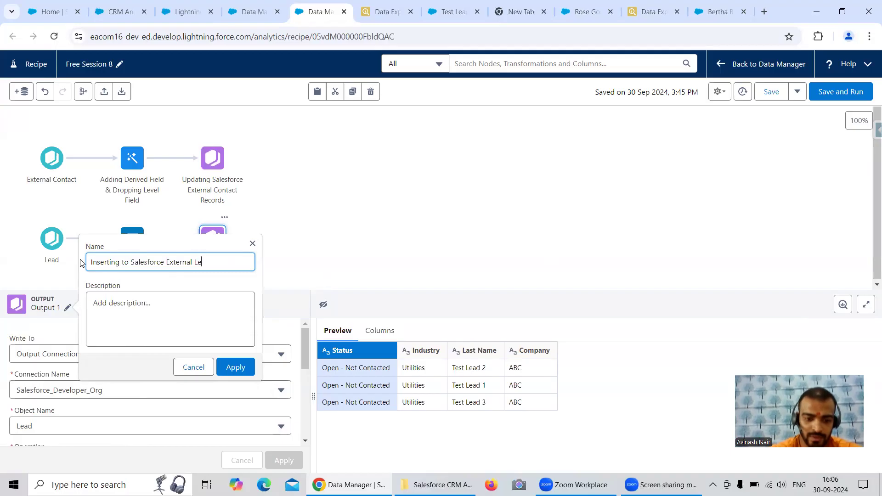
type("cords")
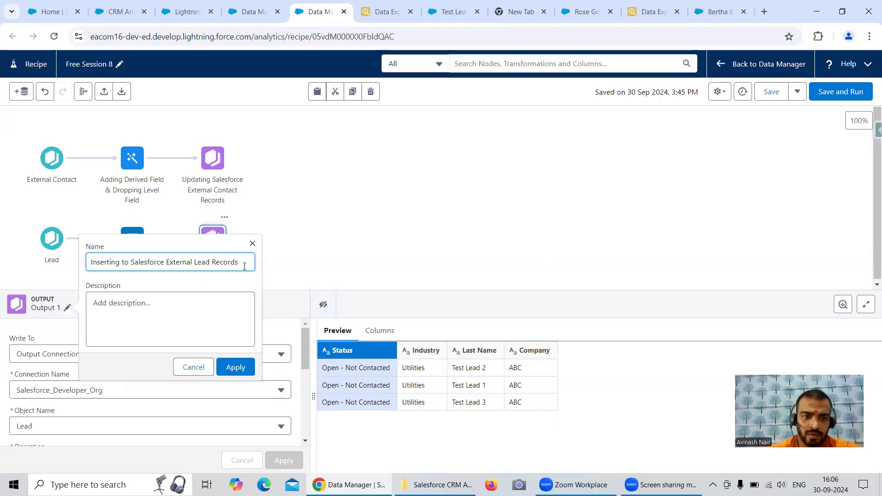
key("BackSpace")
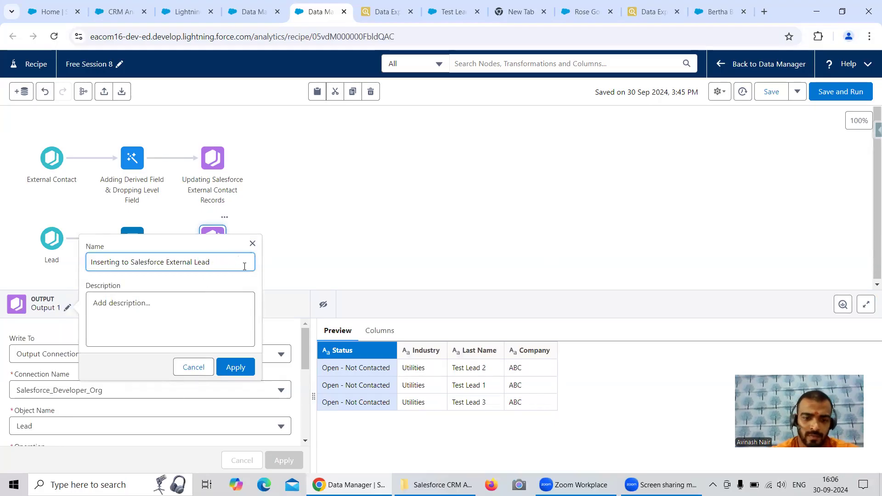
type("Object")
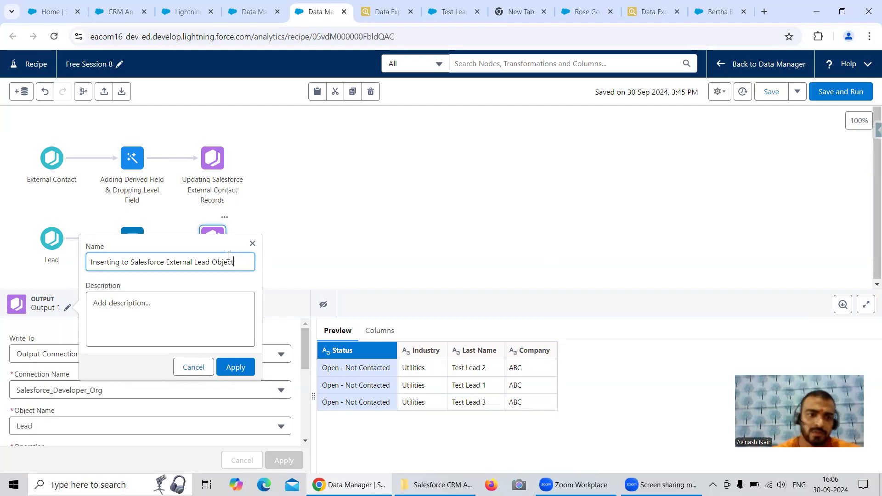
left_click(235, 364)
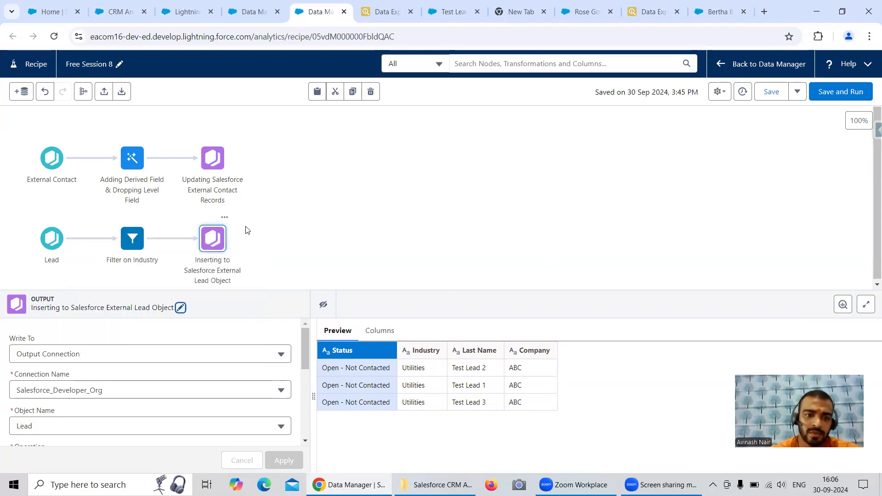
Rename the contact branch's output node to "Updating Salesforce External Contact Object".
left_click(213, 161)
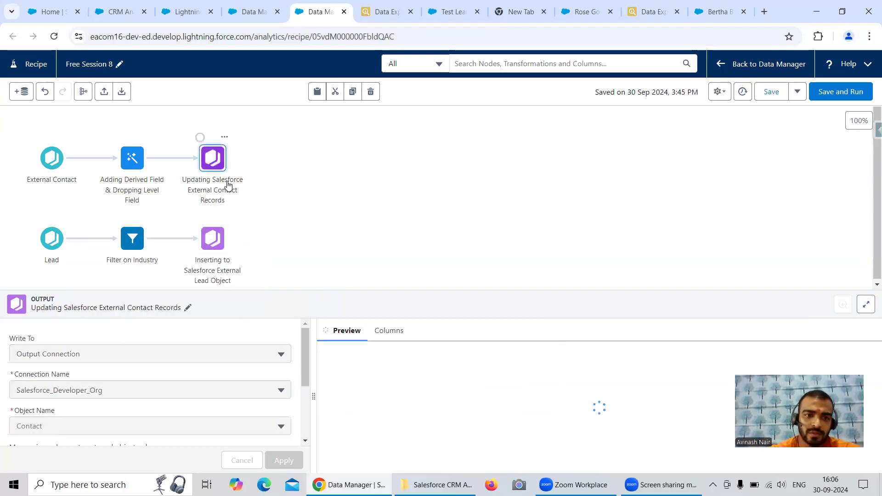
left_click(188, 308)
left_click_drag(362, 261, 338, 260)
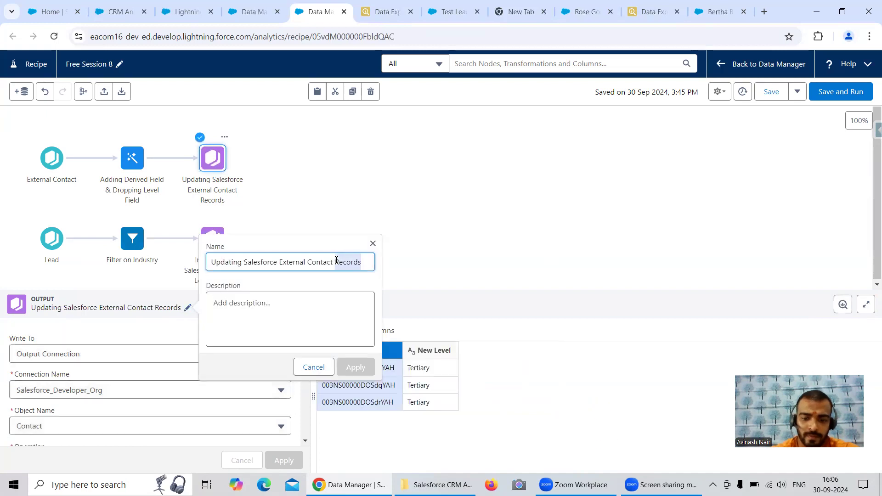
key("BackSpace")
key("BackSpace")
type("Object")
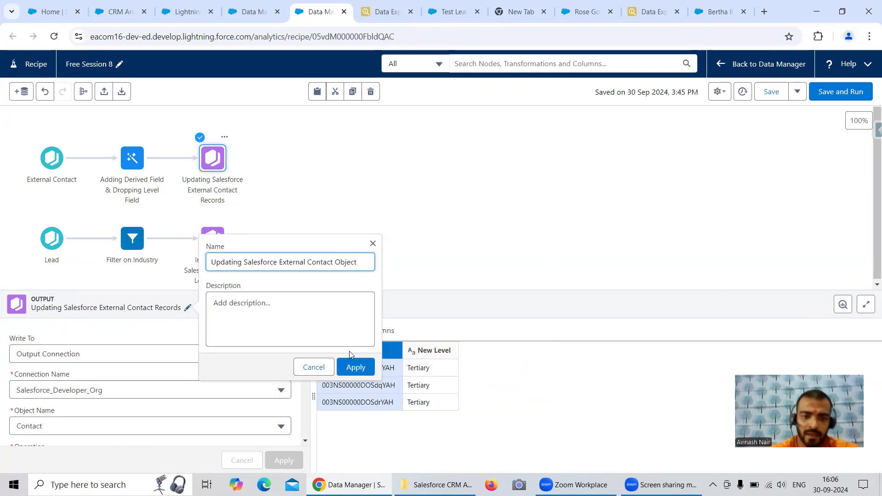
left_click(356, 367)
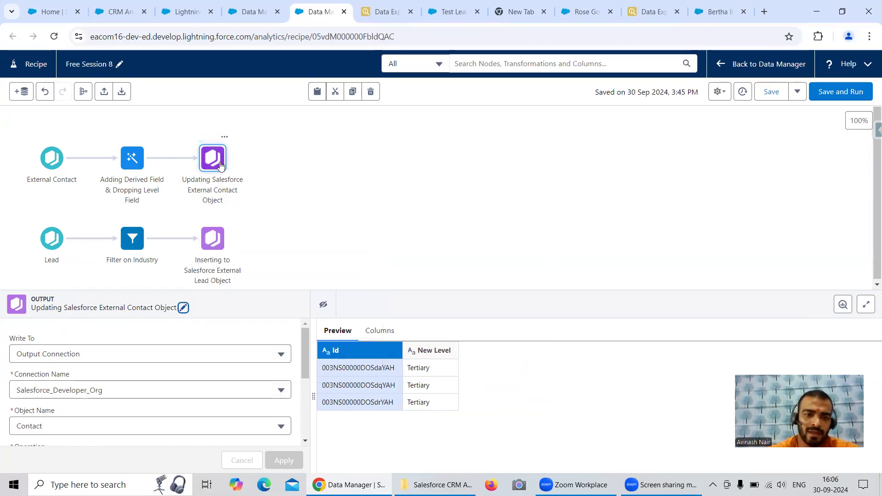
Review the contact branch's transform and output nodes, and the column mapping of the Lead output node.
left_click(132, 169)
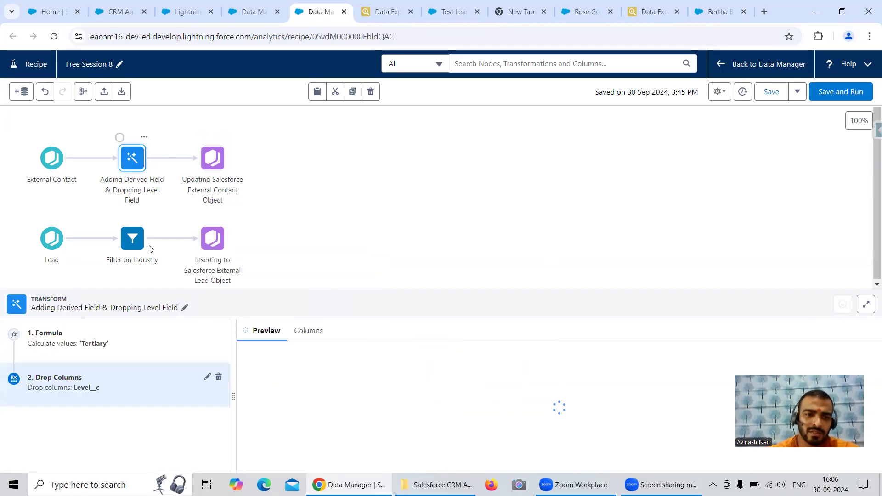
left_click(214, 168)
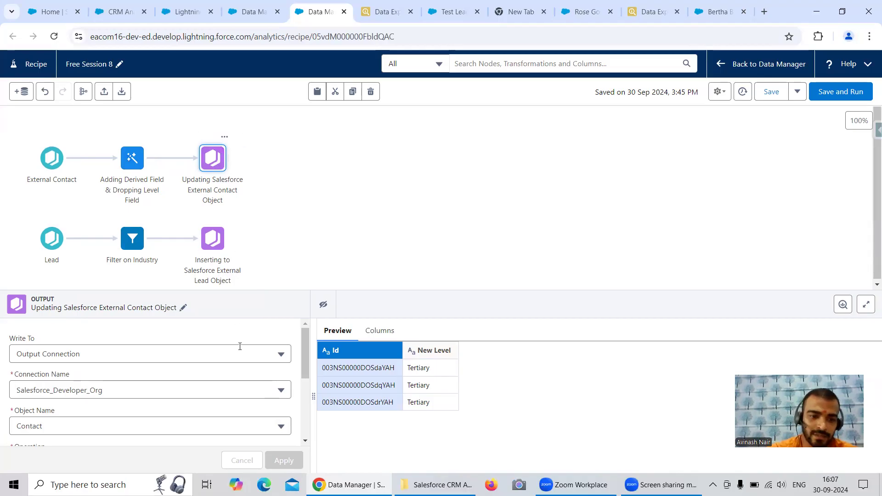
left_click(206, 242)
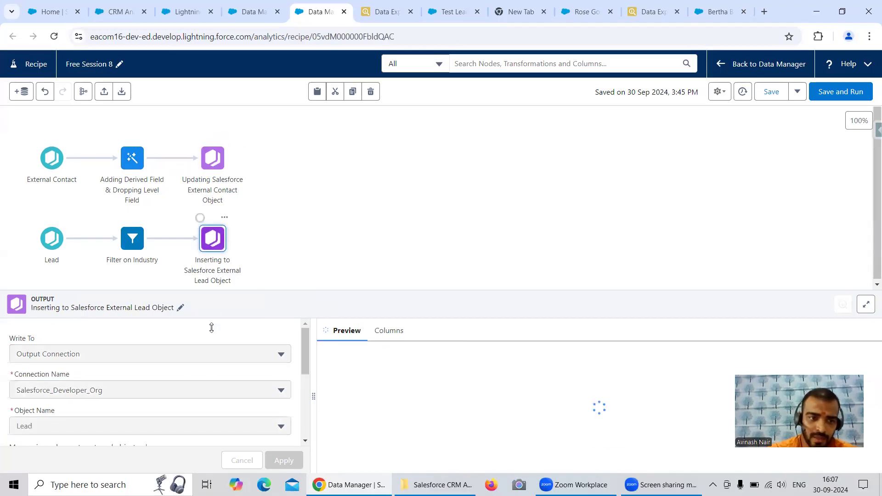
scroll(209, 359, "down", 5)
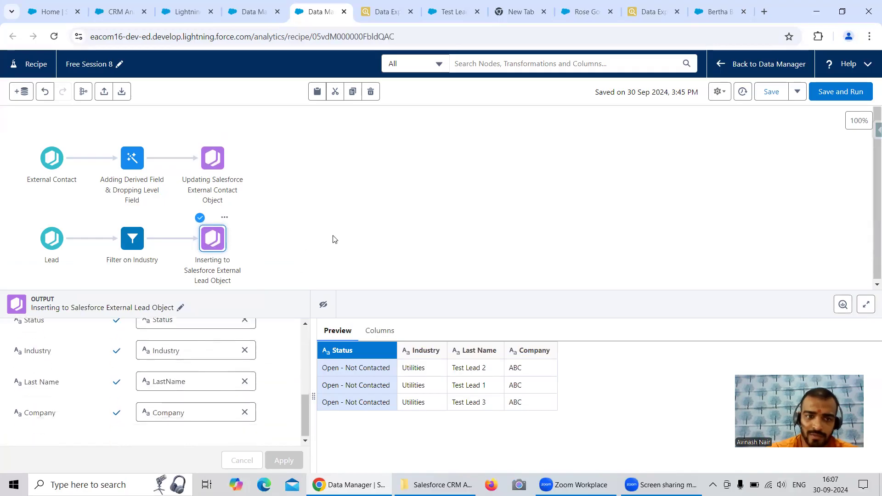
Rerun the Lead export query in the external org's Salesforce Inspector data export, and return to the recipe.
left_click(652, 13)
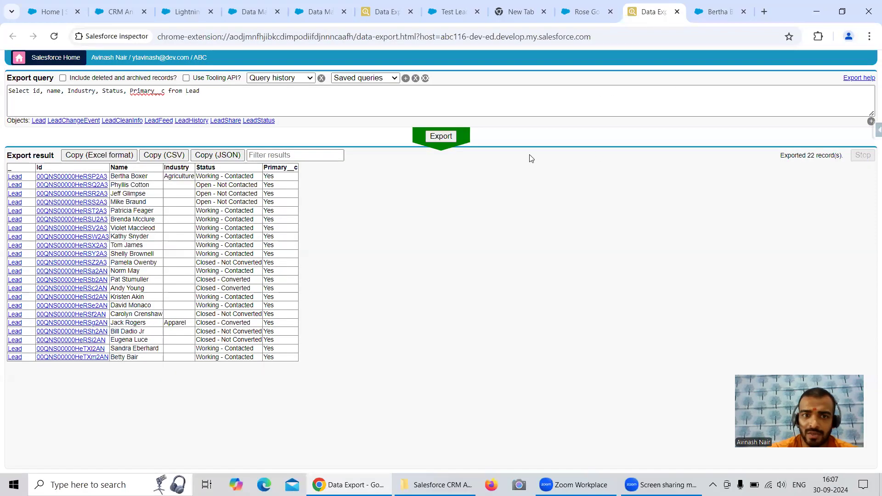
left_click(437, 138)
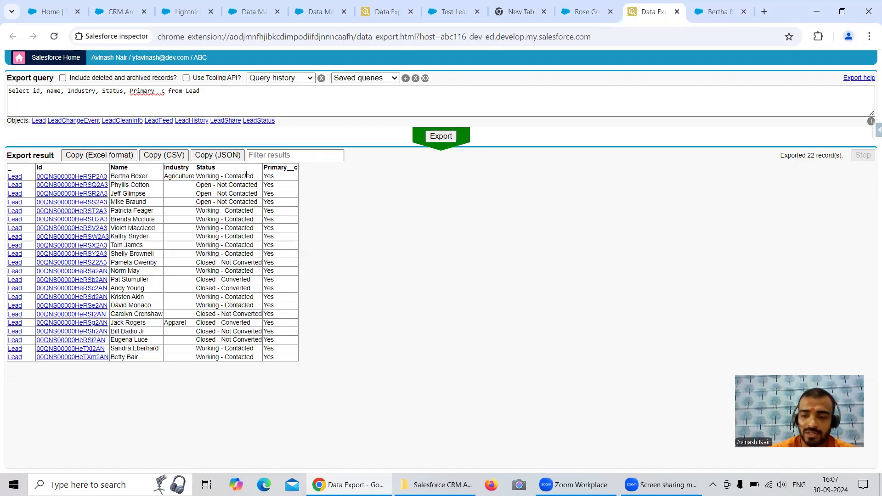
left_click(321, 13)
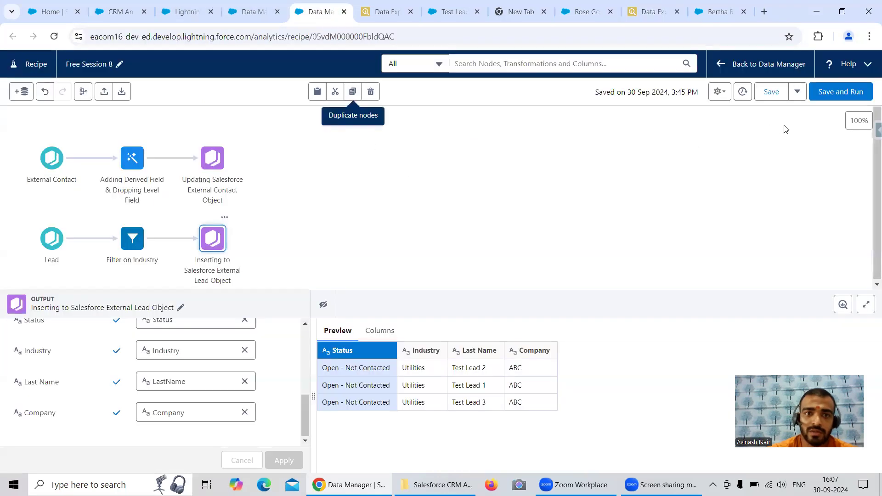
Save and run the Free Session 8 recipe, and look over the Lead output's object and operation settings.
left_click(826, 96)
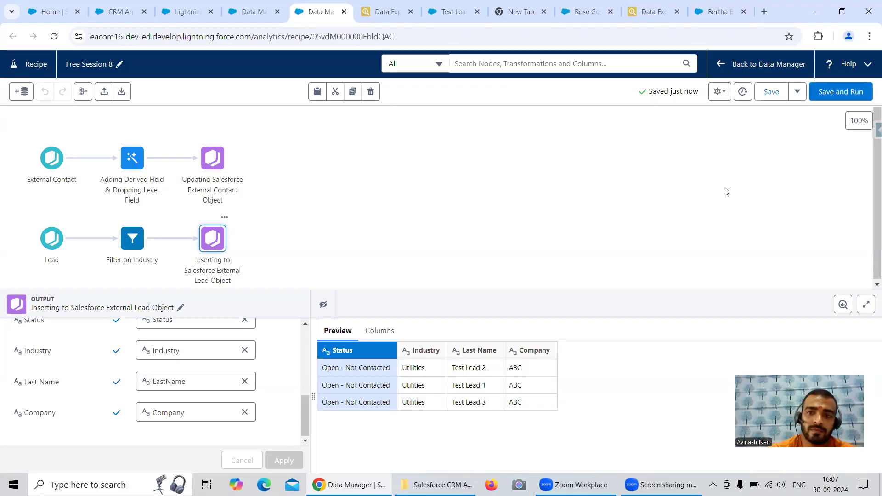
scroll(252, 341, "up", 1)
scroll(252, 341, "up", 3)
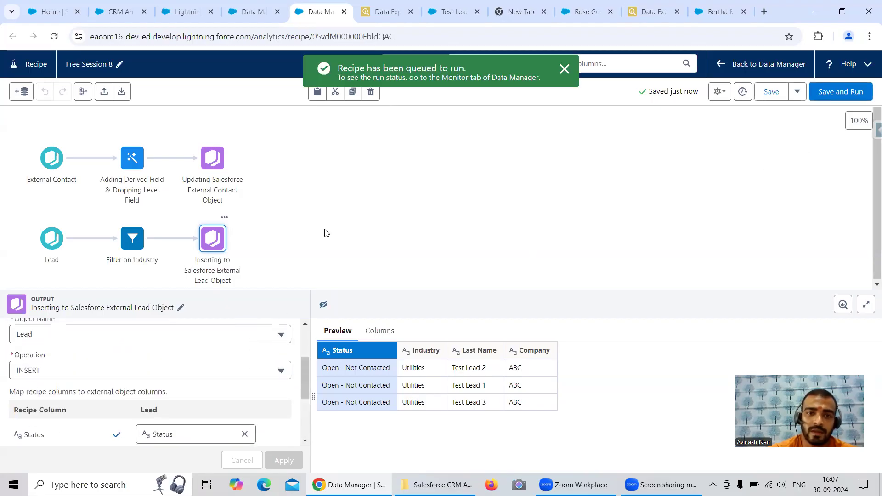
Check the Free Session 8 recipe's run status in the Data Manager job monitor, refreshing the job list.
left_click(248, 11)
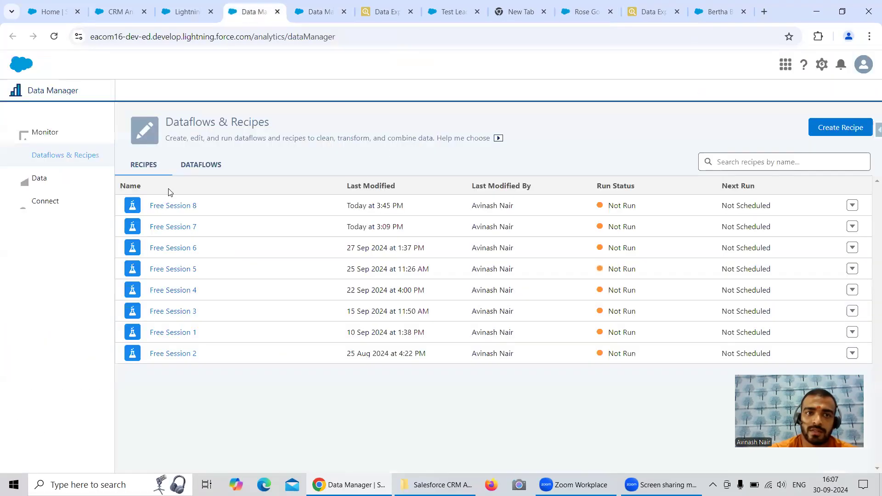
left_click(44, 138)
left_click(856, 148)
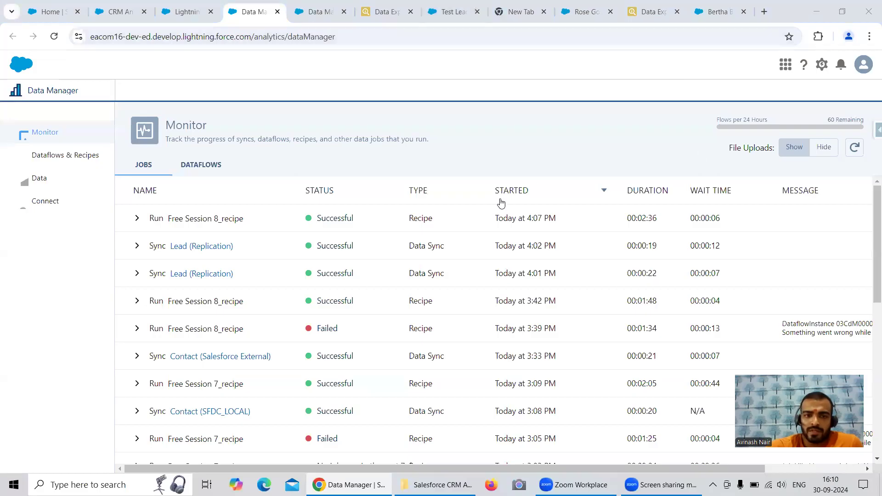
left_click(856, 151)
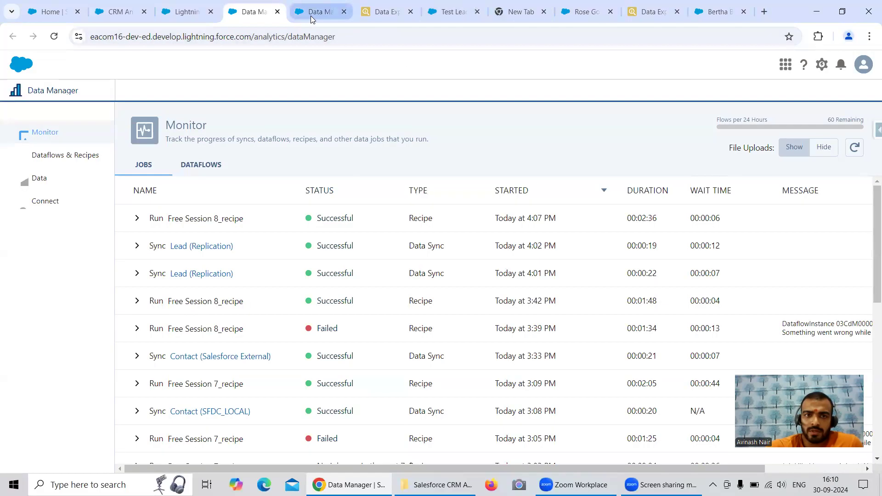
Rerun the Lead export query in the external org's Salesforce Inspector and check the record count and the Utilities lead rows.
left_click(650, 12)
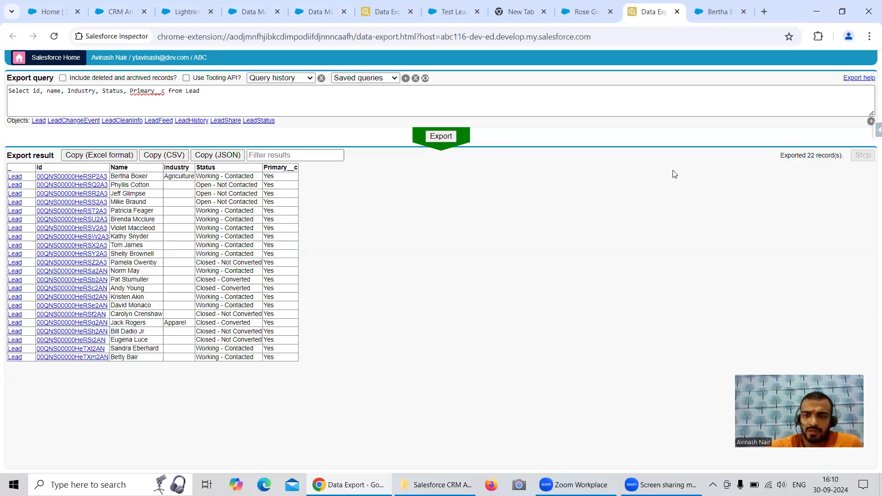
double_click(810, 156)
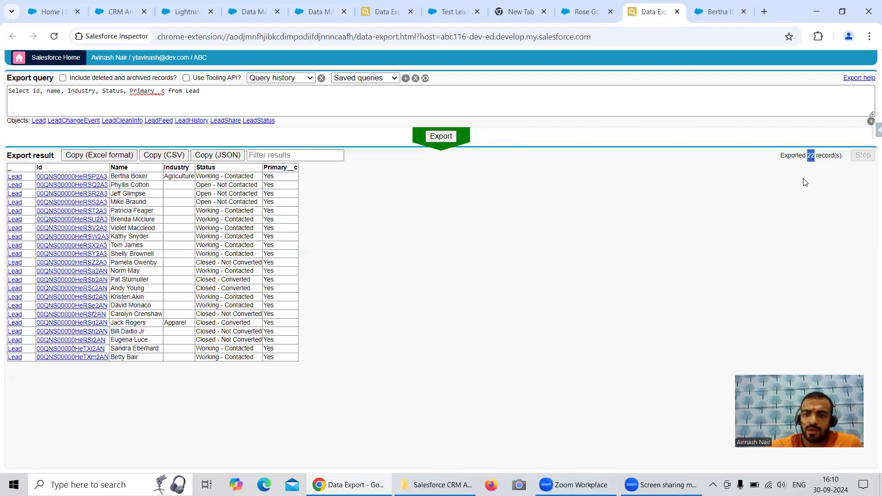
left_click(447, 140)
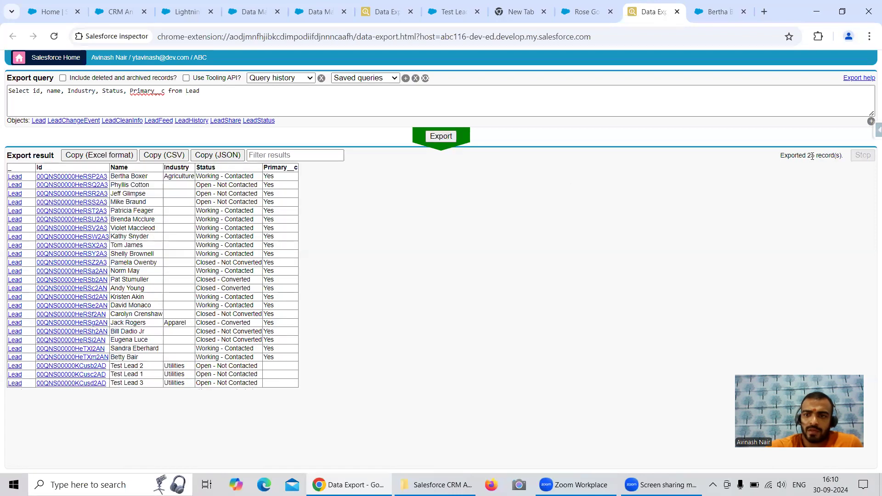
double_click(810, 156)
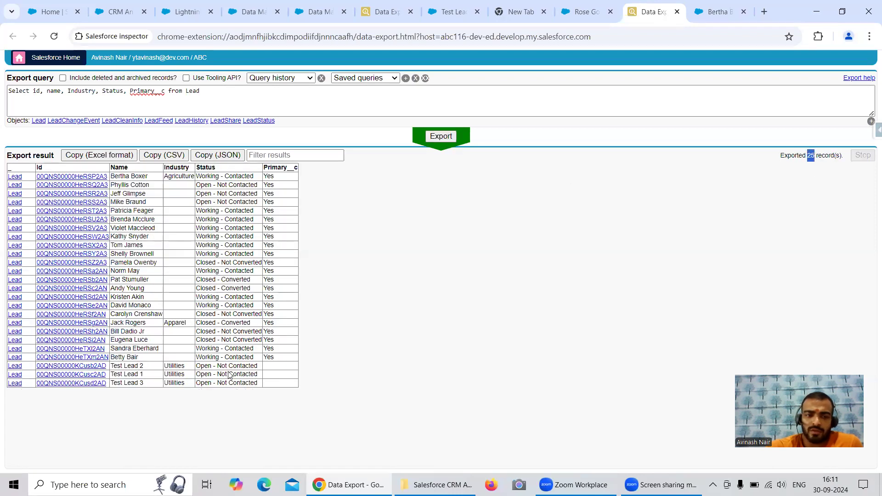
left_click_drag(165, 366, 208, 389)
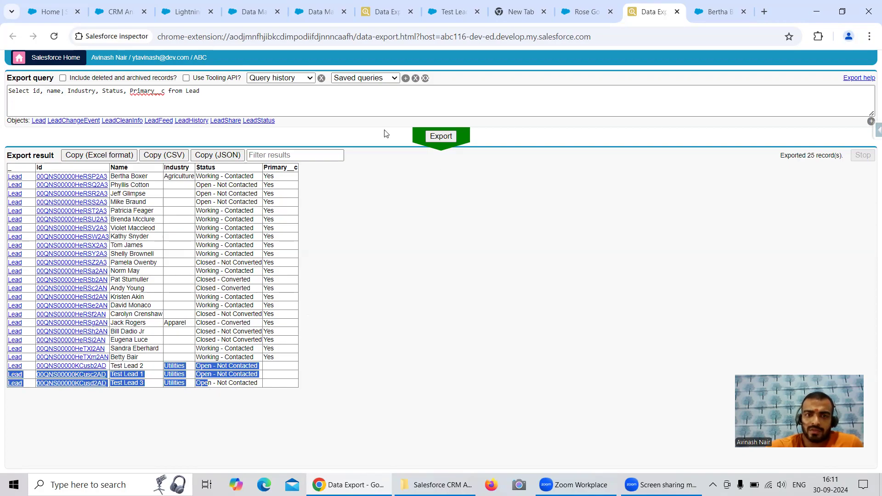
Return to the Free Session 8 recipe and review the Lead input node and the Filter on Industry node.
left_click(304, 18)
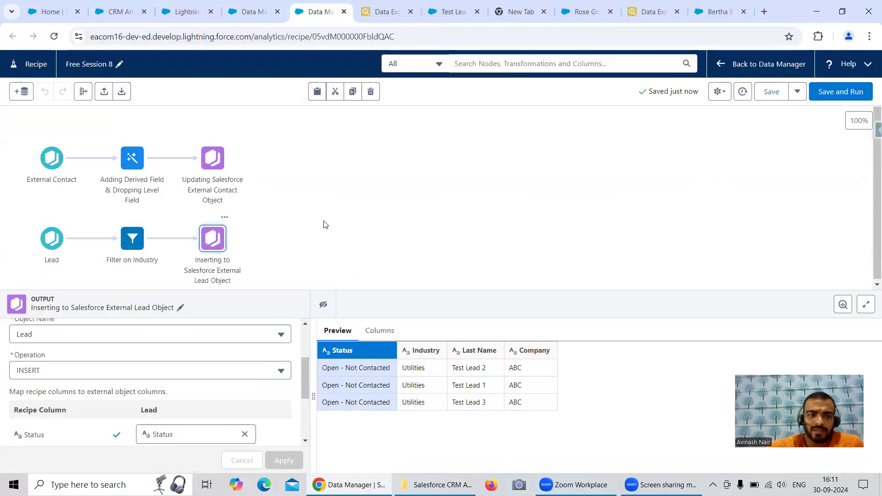
left_click(325, 223)
left_click(58, 254)
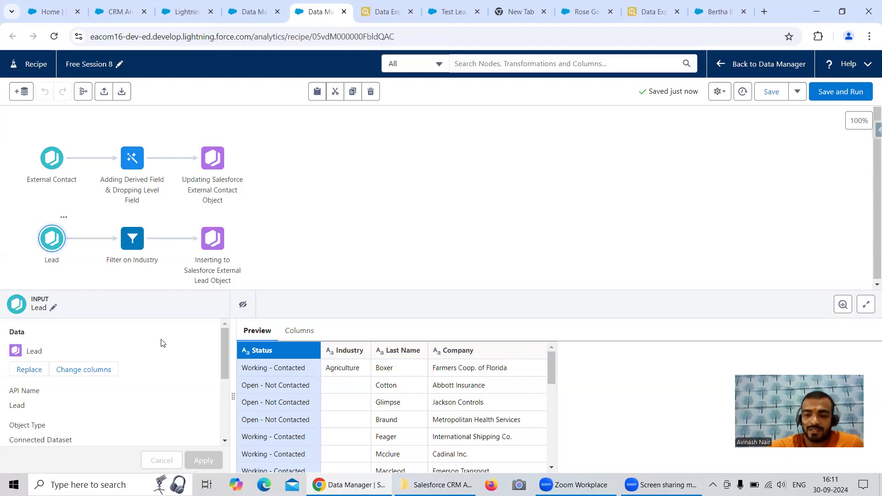
left_click(129, 244)
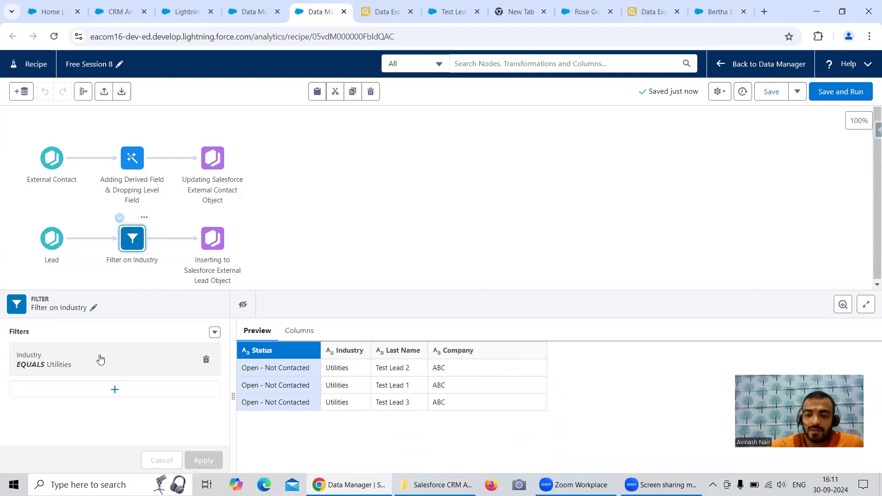
Review the Lead output node's connection settings and its mapping of the Status, Industry, Last Name and Company columns.
left_click(210, 243)
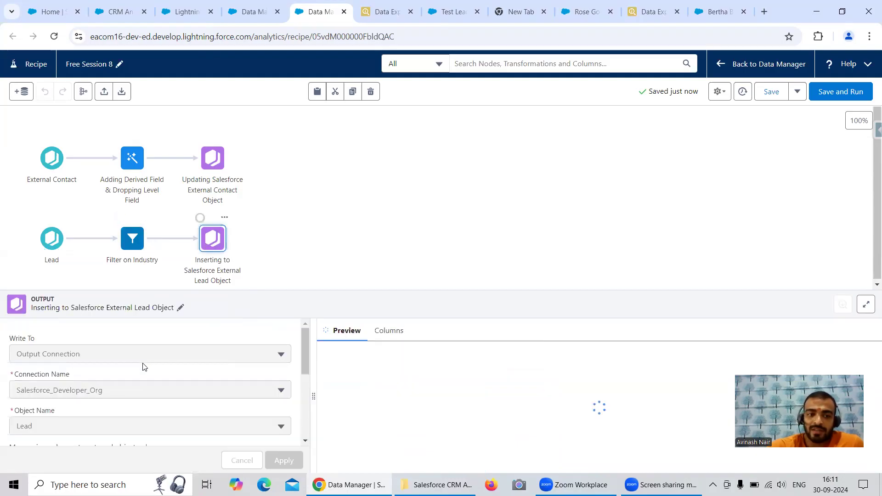
scroll(184, 367, "down", 2)
scroll(155, 359, "down", 2)
scroll(155, 358, "up", 1)
scroll(147, 360, "up", 1)
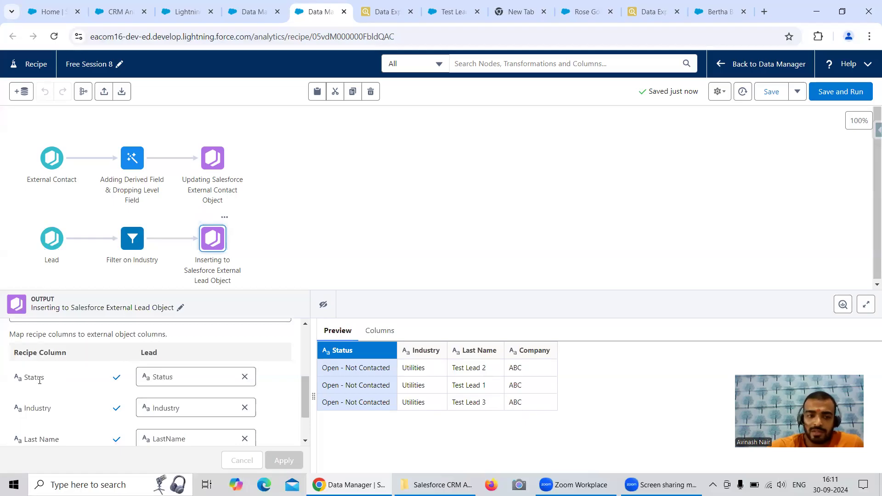
scroll(55, 395, "down", 2)
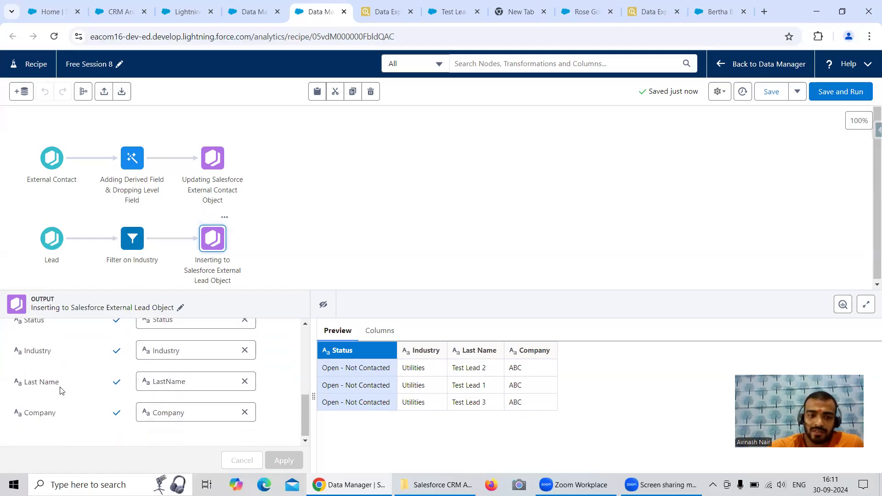
scroll(55, 395, "up", 2)
scroll(48, 397, "down", 2)
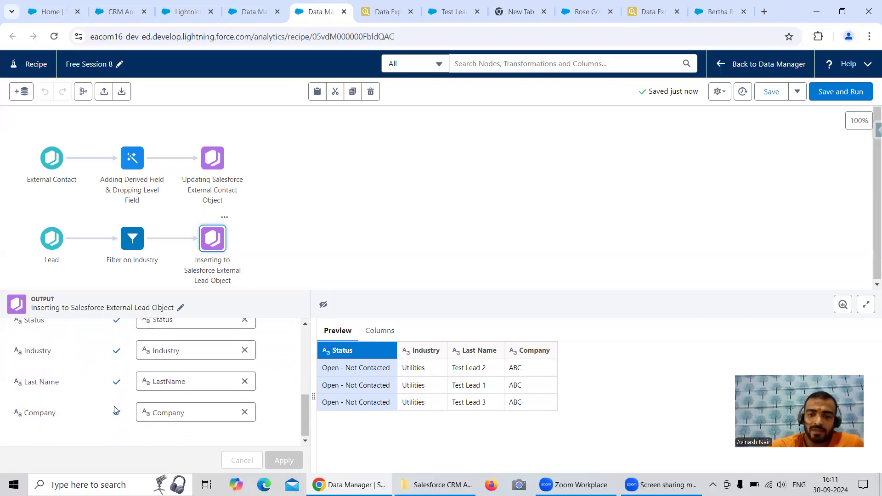
scroll(163, 400, "up", 2)
scroll(163, 400, "down", 2)
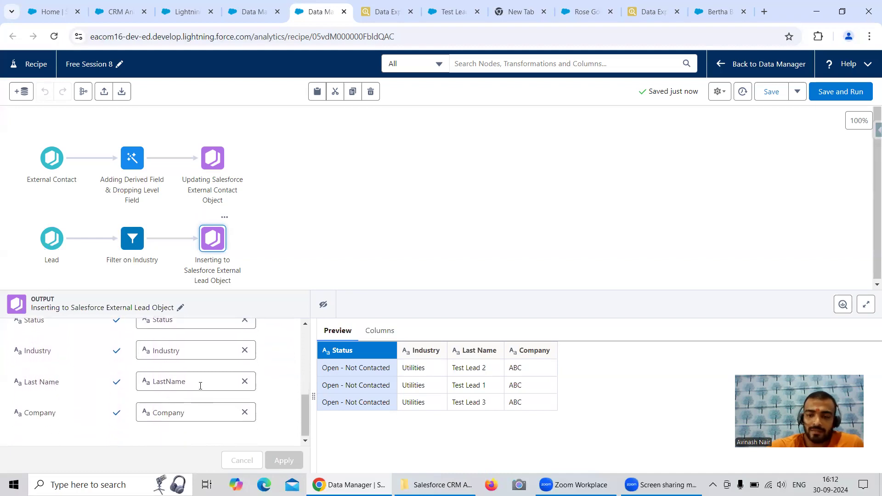
scroll(200, 384, "up", 2)
scroll(201, 384, "down", 2)
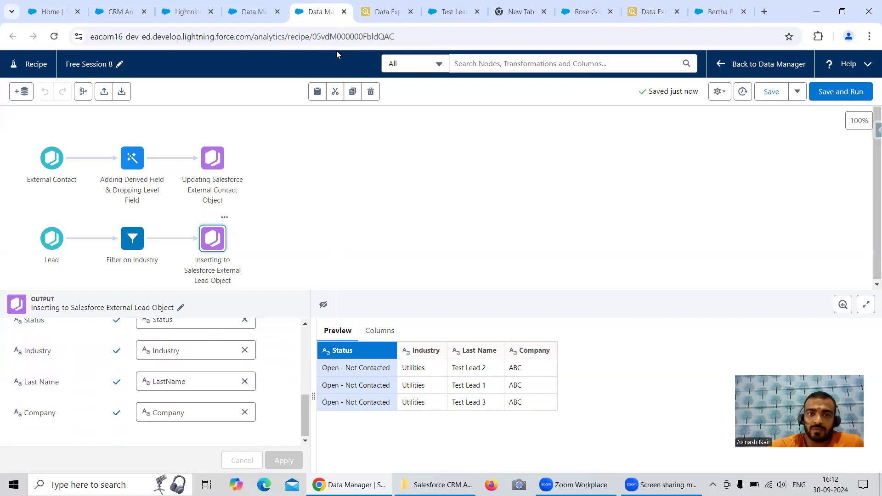
left_click(497, 22)
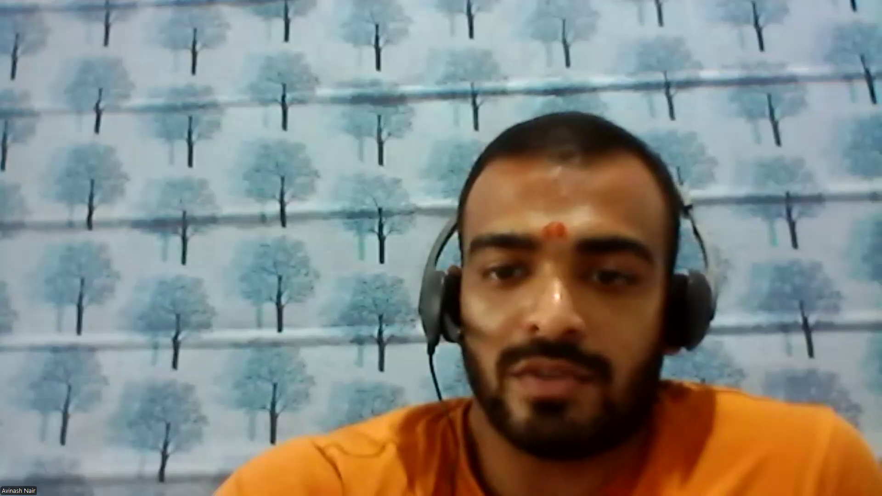